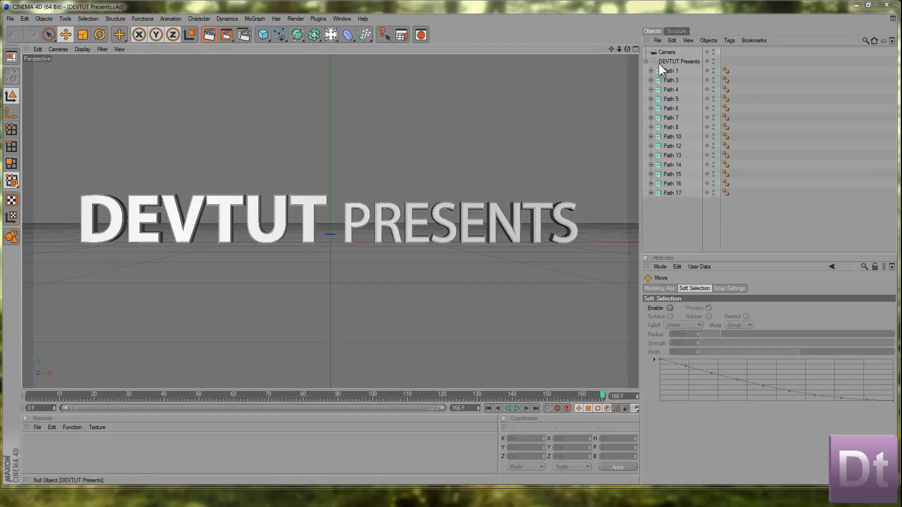
pyautogui.moveTo(603, 393); pyautogui.dragTo(688, 379)
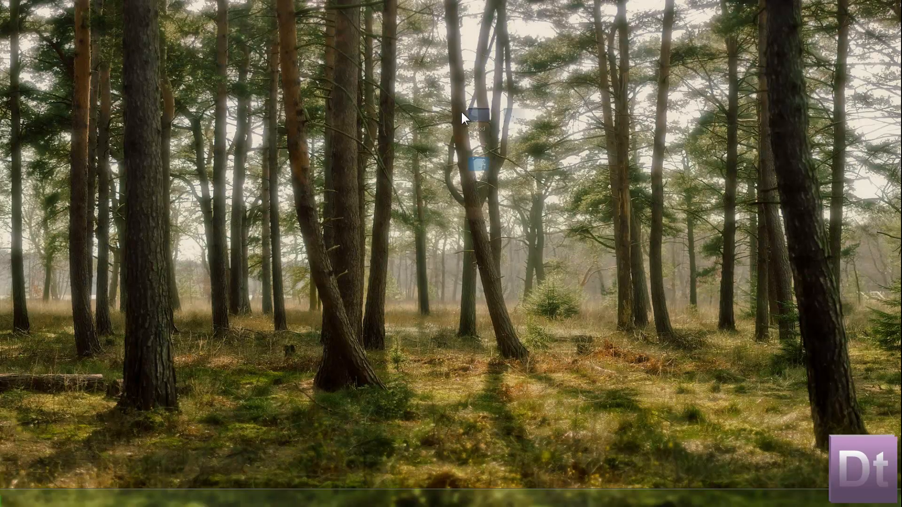
# - Preview the texture images on the desktop and dismiss the Office Activation Wizard
pyautogui.rightClick(418, 158)
pyautogui.click(400, 140)
pyautogui.moveTo(401, 98); pyautogui.dragTo(485, 396)
pyautogui.rightClick(417, 202)
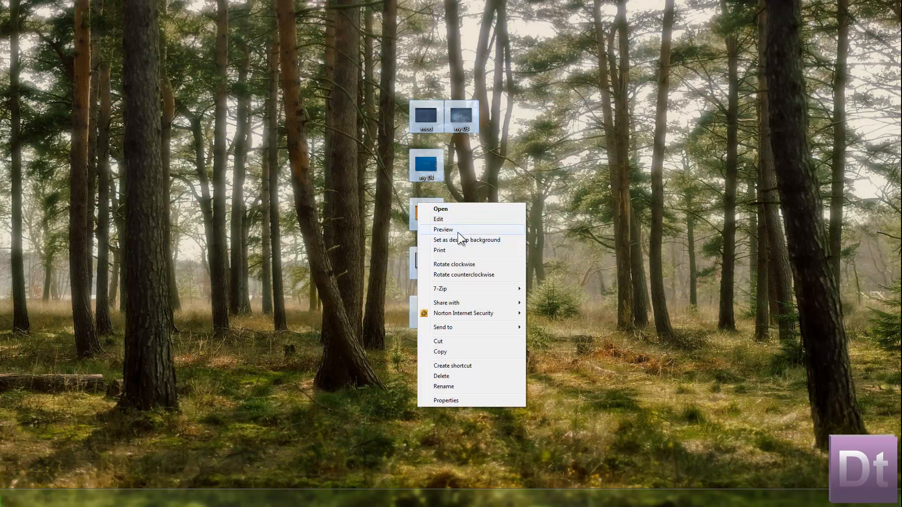
pyautogui.click(458, 233)
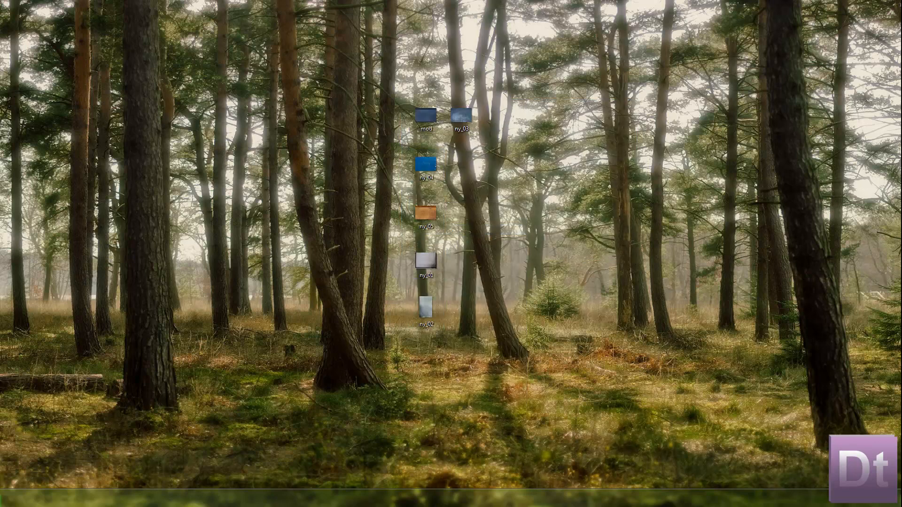
pyautogui.moveTo(670, 139); pyautogui.dragTo(764, 20)
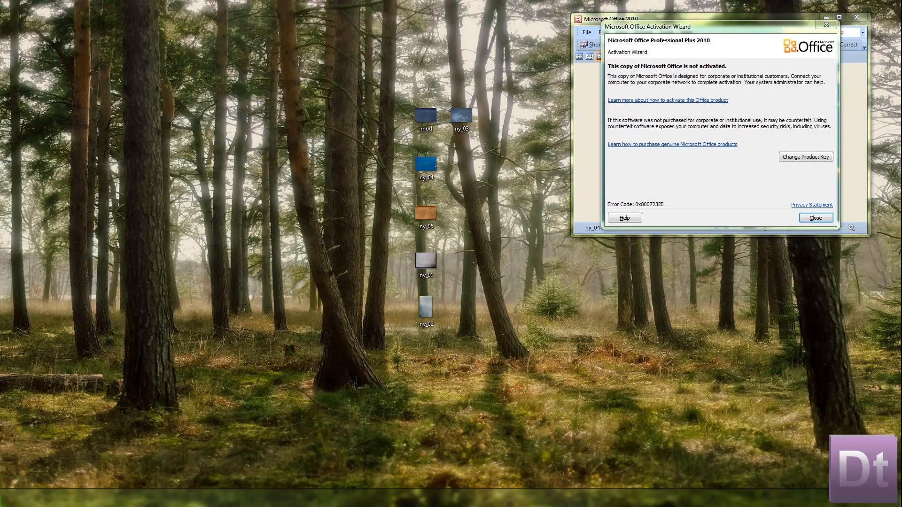
pyautogui.click(815, 217)
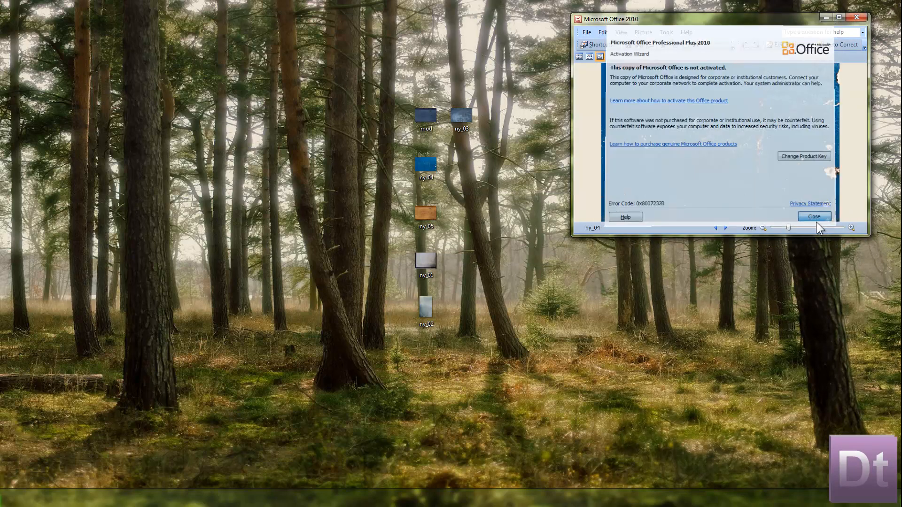
# - Open previews of the ny_05, ny_02 and ny_01 textures and place their windows so that none overlap
pyautogui.doubleClick(426, 214)
pyautogui.moveTo(36, 67); pyautogui.dragTo(404, 28)
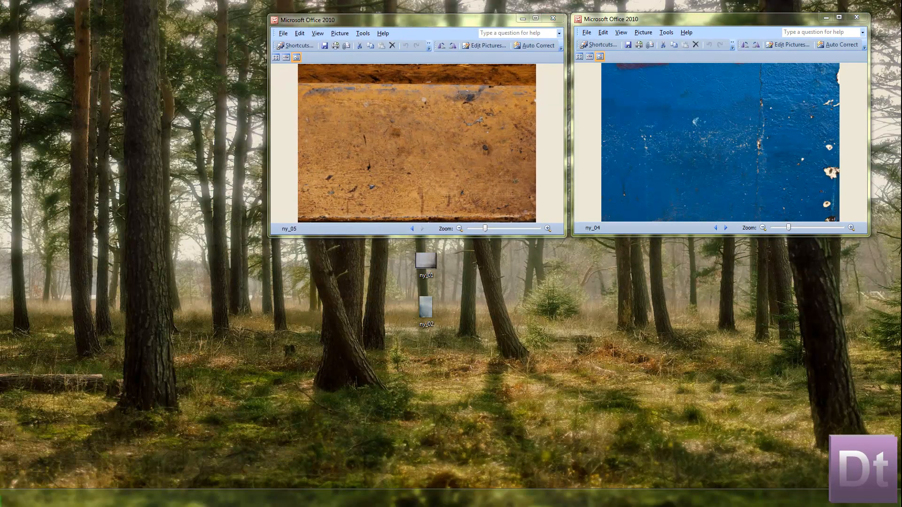
pyautogui.doubleClick(426, 308)
pyautogui.moveTo(459, 207); pyautogui.dragTo(229, 260)
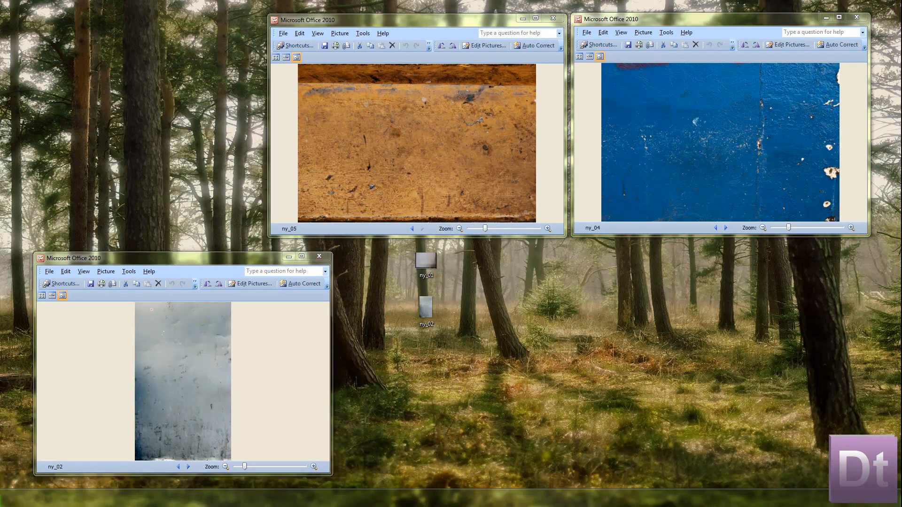
pyautogui.doubleClick(425, 261)
pyautogui.moveTo(614, 244); pyautogui.dragTo(524, 260)
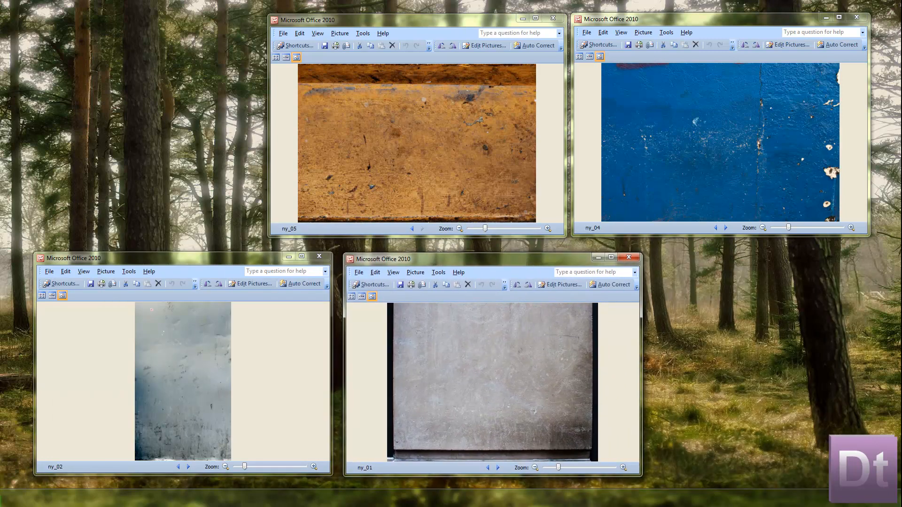
# - Arrange the ny_03, ny_05 and ny_04 preview windows side by side to compare the textures
pyautogui.moveTo(0, 209); pyautogui.dragTo(196, 39)
pyautogui.moveTo(458, 22); pyautogui.dragTo(472, 27)
pyautogui.moveTo(684, 24); pyautogui.dragTo(708, 27)
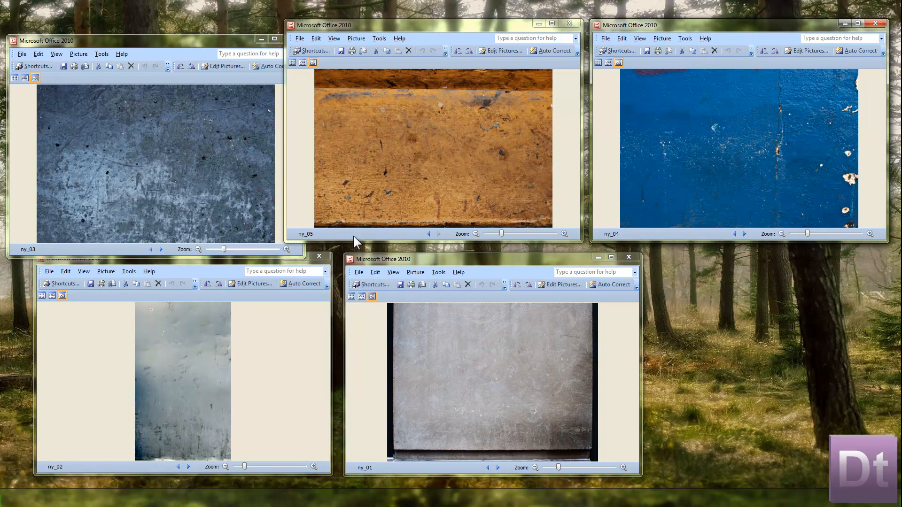
pyautogui.click(422, 137)
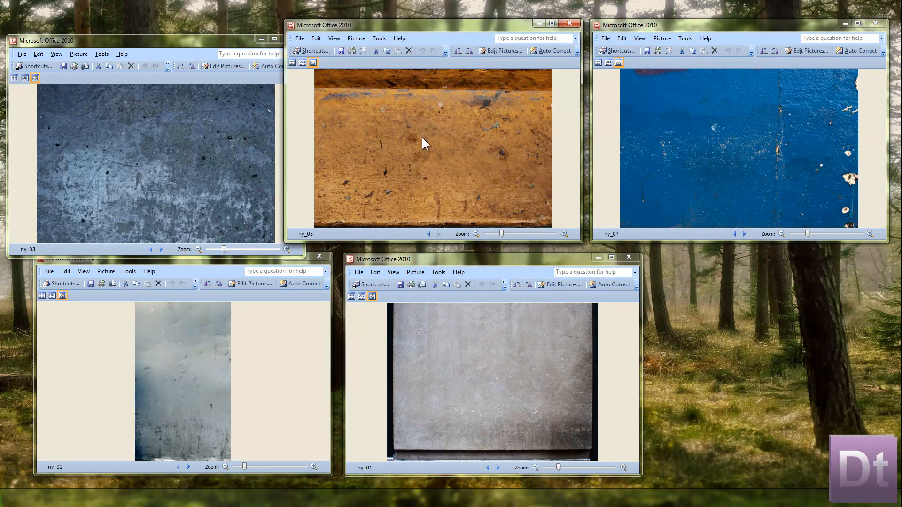
pyautogui.click(201, 38)
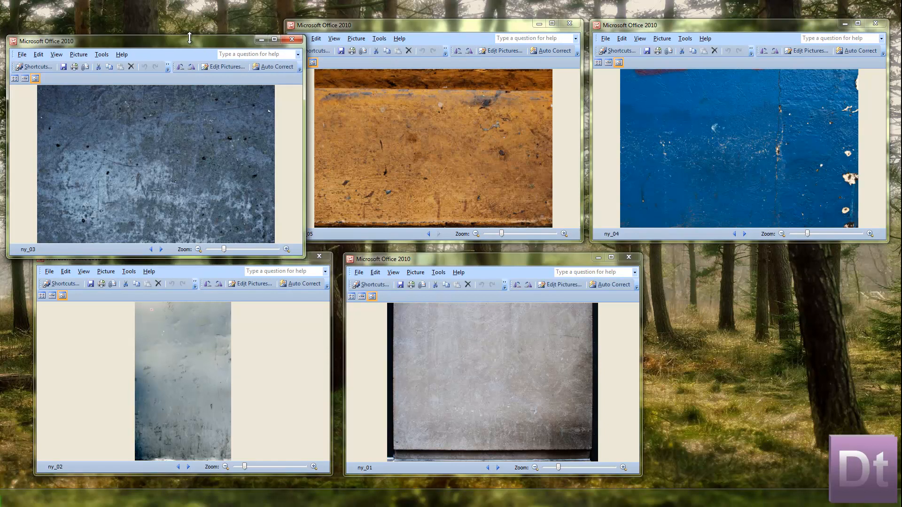
pyautogui.moveTo(203, 41); pyautogui.dragTo(198, 38)
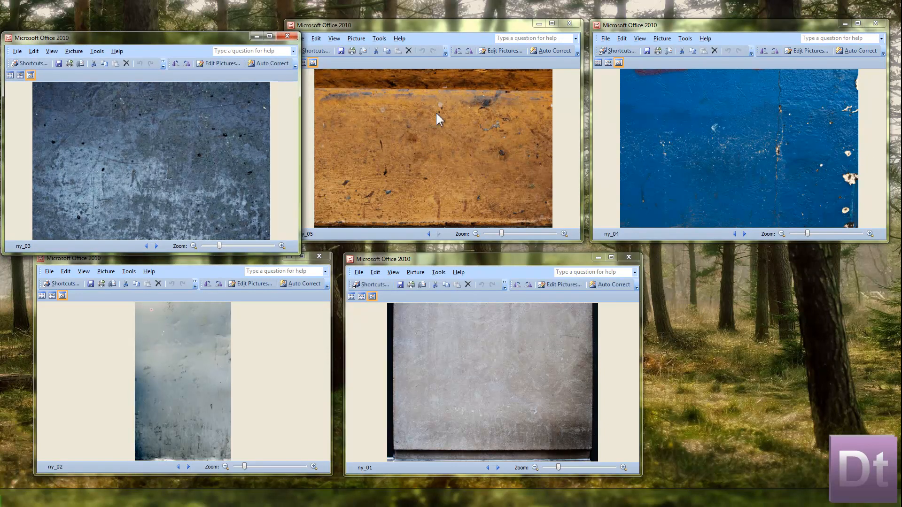
# - Close the preview windows of ny_03, ny_04, ny_01, ny_02 and ny_05
pyautogui.click(285, 38)
pyautogui.click(876, 24)
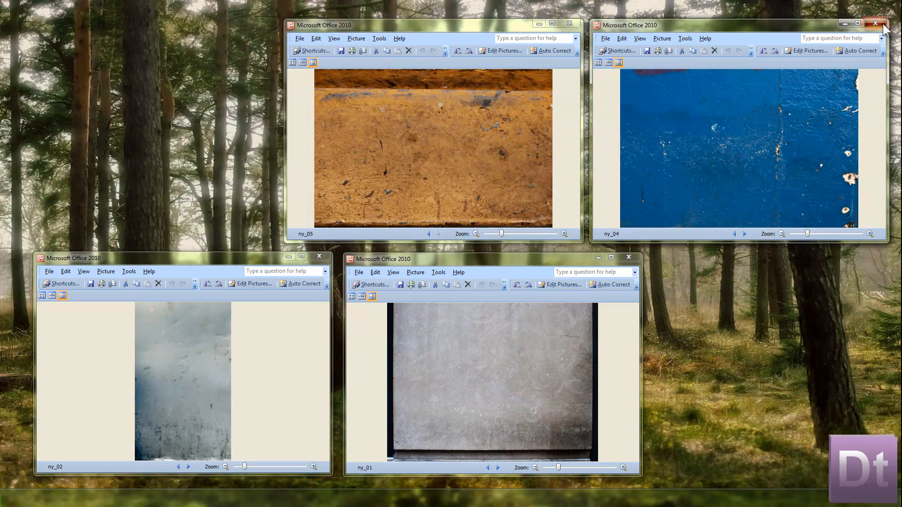
pyautogui.click(629, 258)
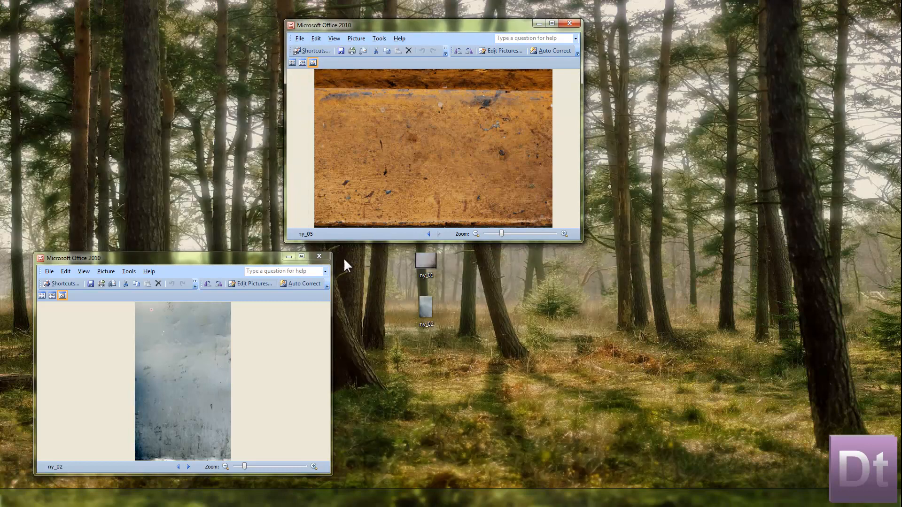
pyautogui.click(319, 257)
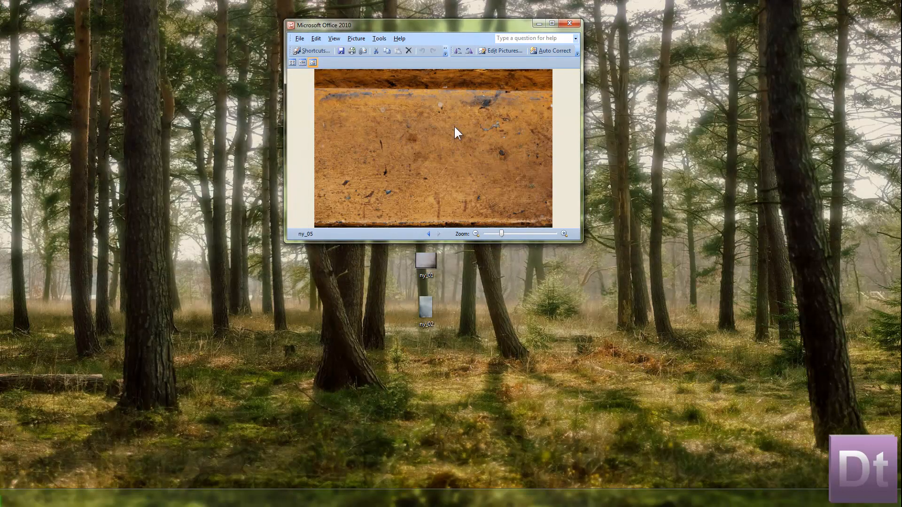
pyautogui.click(573, 22)
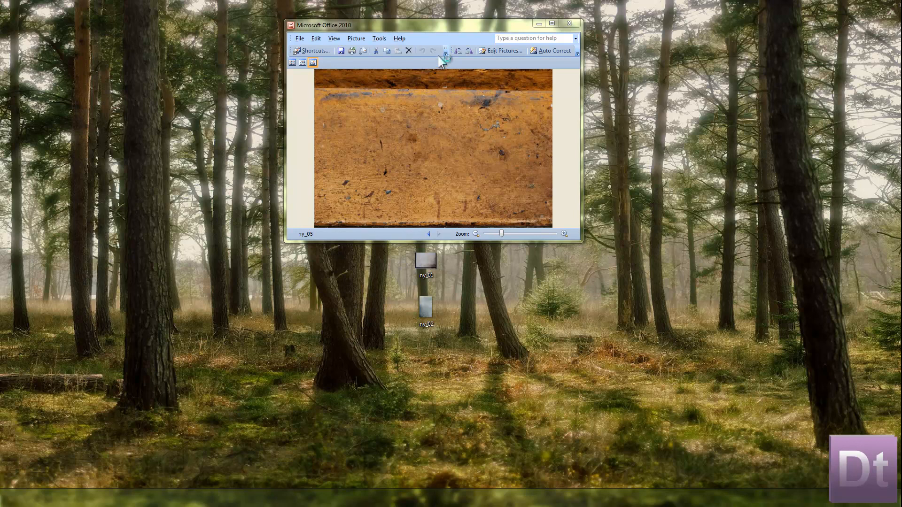
# - Switch to Photoshop and open the ny_05.jpg texture in it
pyautogui.moveTo(463, 25); pyautogui.dragTo(194, 207)
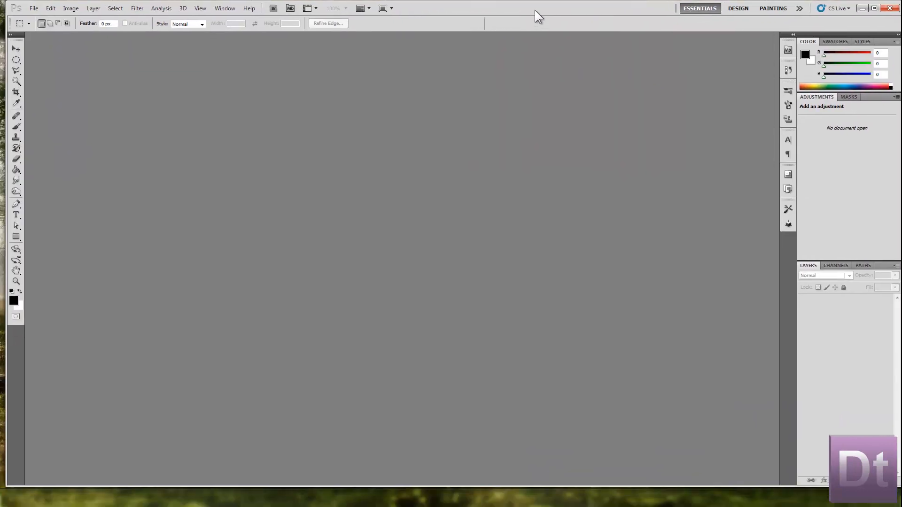
pyautogui.moveTo(535, 10); pyautogui.dragTo(531, 10)
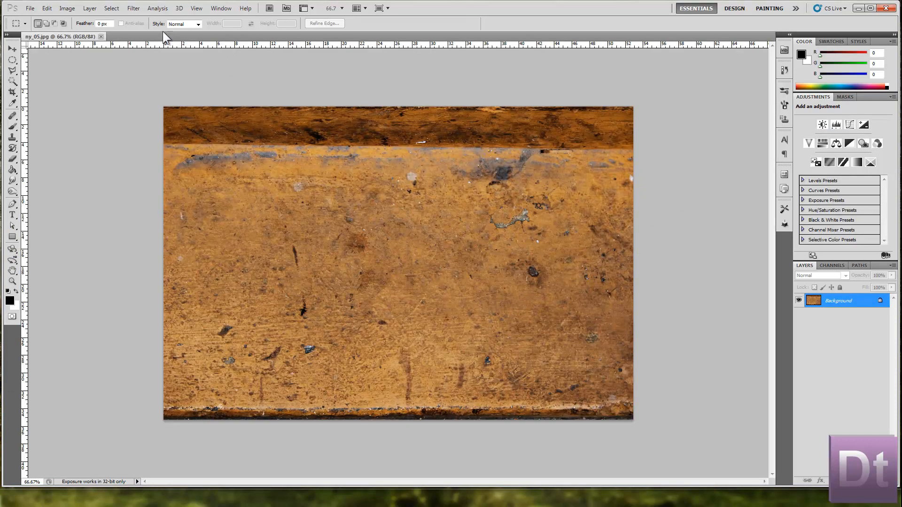
# - Add a Hue/Saturation adjustment layer above the background with Hue -123, Saturation -51 and Lightness -19
pyautogui.click(90, 9)
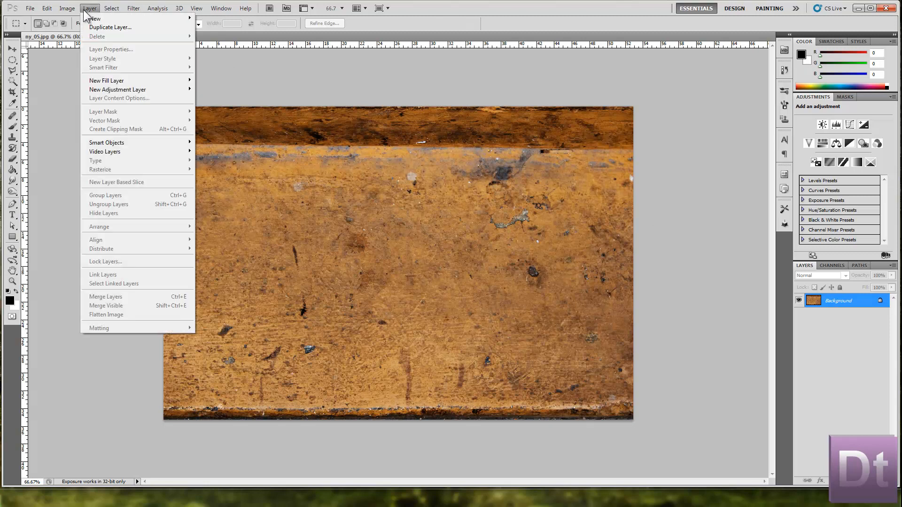
pyautogui.moveTo(132, 90)
pyautogui.click(225, 139)
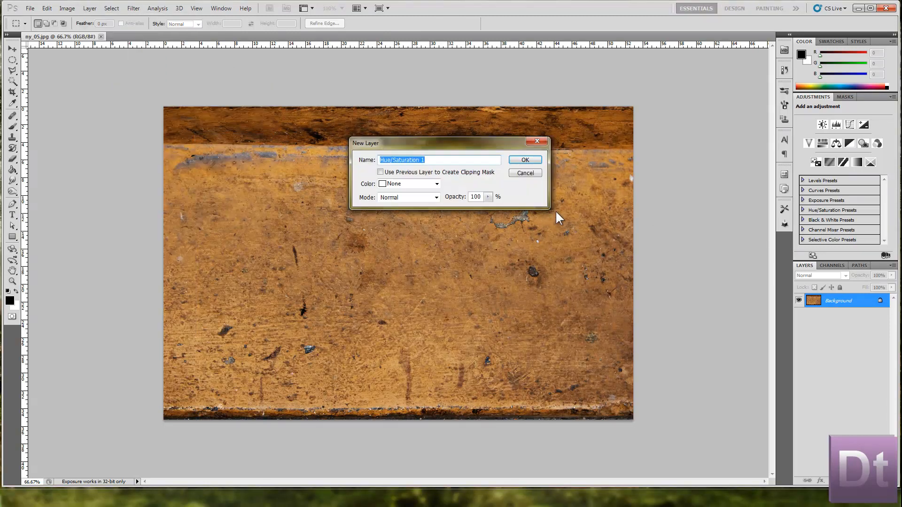
pyautogui.click(527, 161)
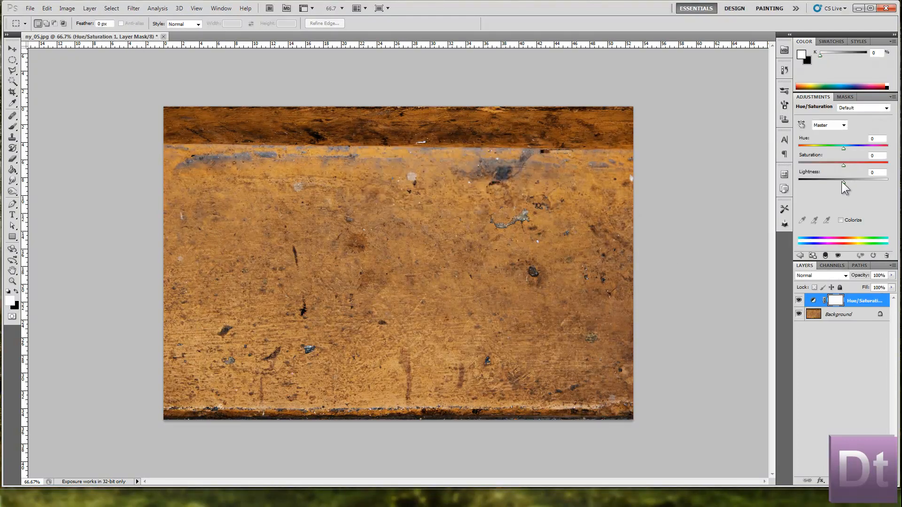
pyautogui.moveTo(843, 149); pyautogui.dragTo(809, 160)
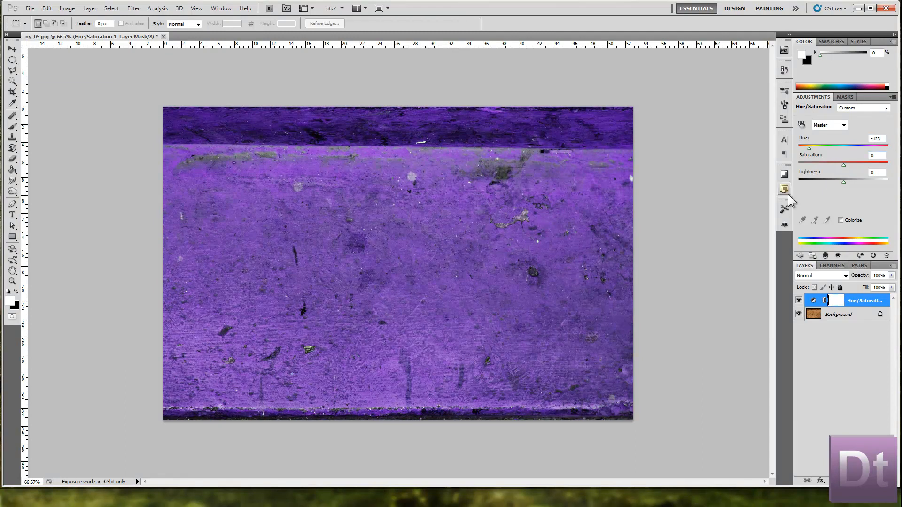
pyautogui.moveTo(843, 165); pyautogui.dragTo(834, 183)
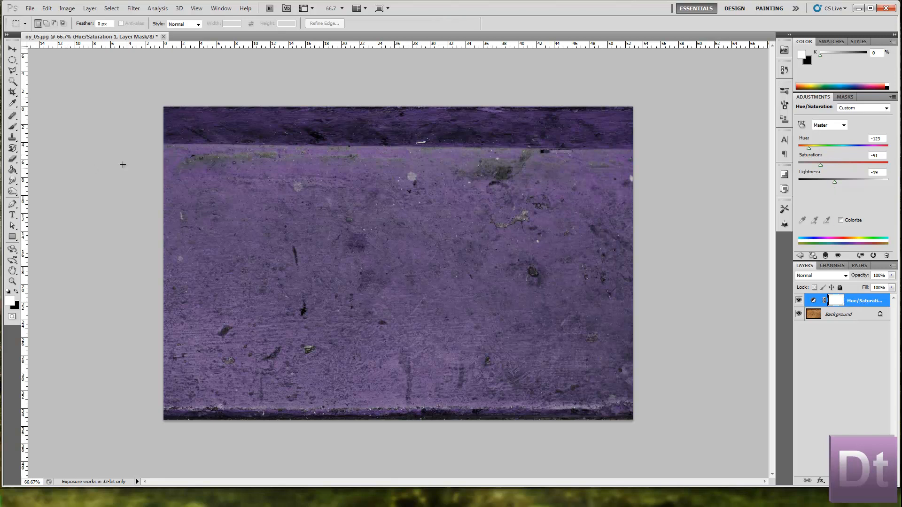
# - Try to erase and paint with the brush directly on the Hue/Saturation adjustment layer
pyautogui.click(869, 303)
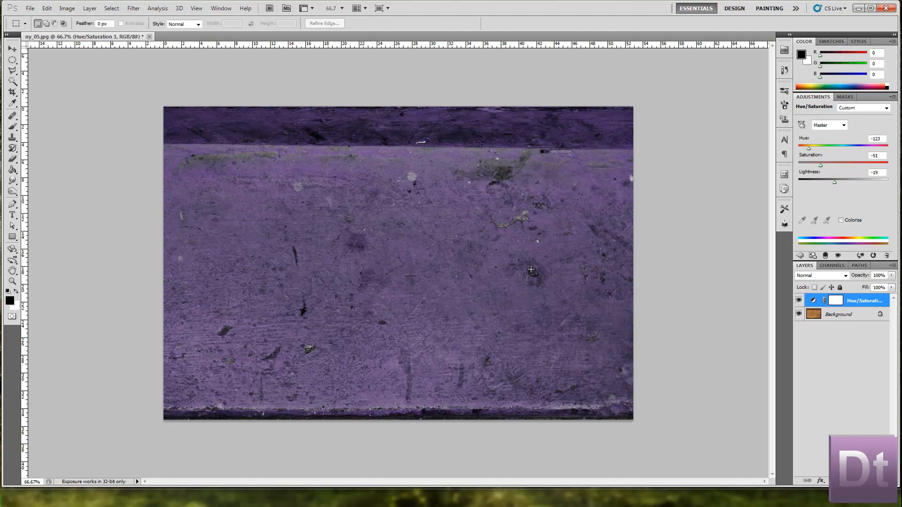
pyautogui.click(12, 158)
pyautogui.click(194, 131)
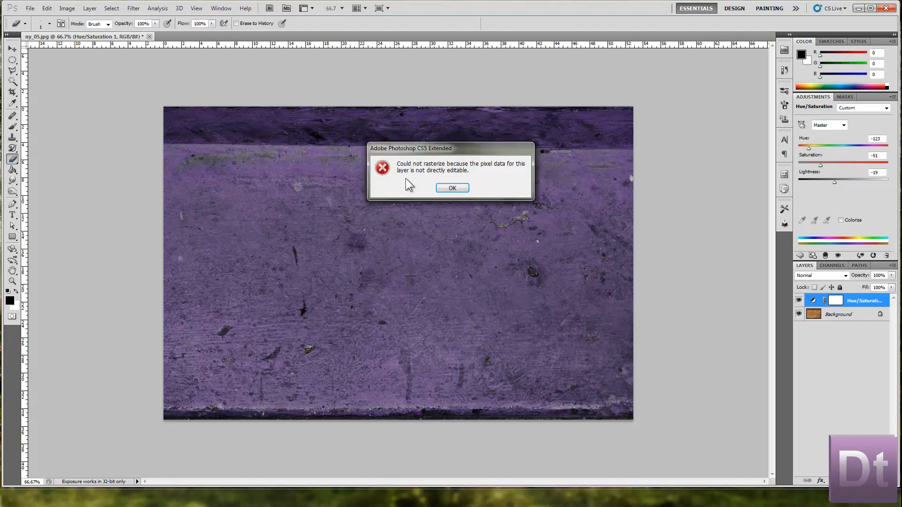
pyautogui.click(453, 188)
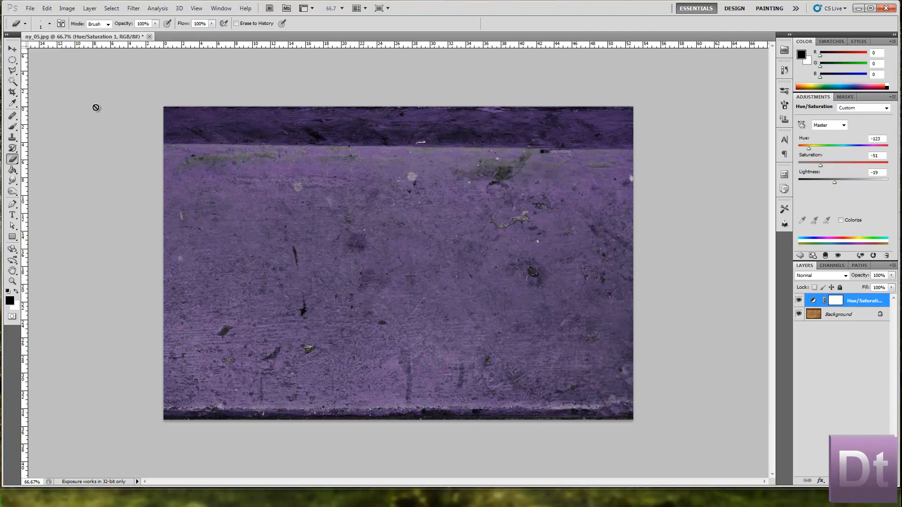
pyautogui.click(12, 126)
pyautogui.click(272, 125)
pyautogui.press('Return')
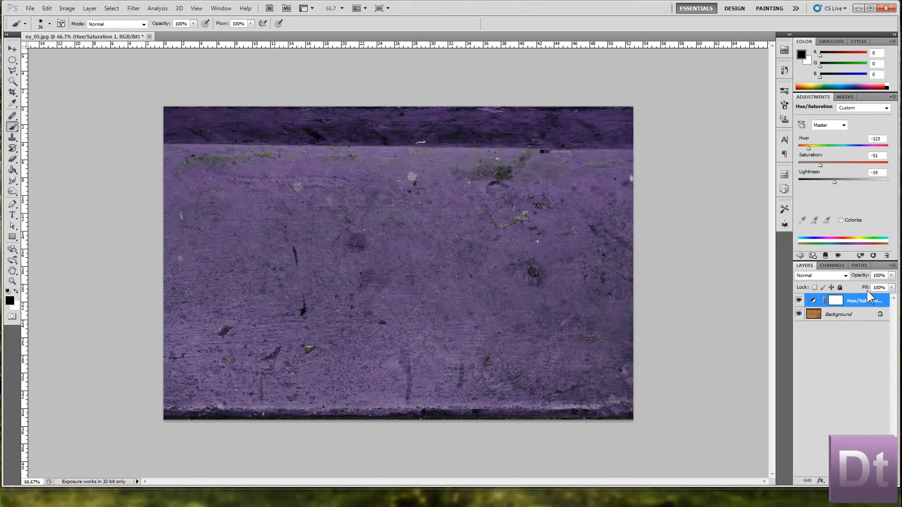
pyautogui.rightClick(815, 305)
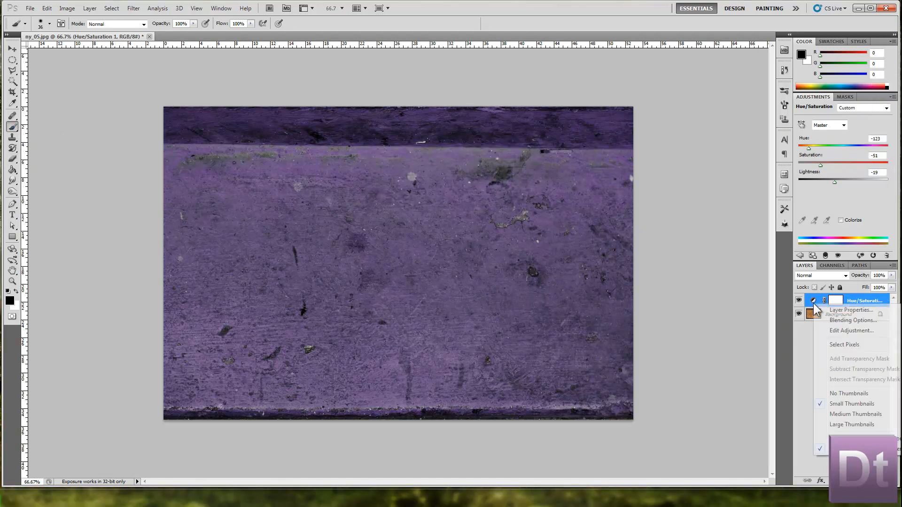
pyautogui.rightClick(809, 306)
pyautogui.rightClick(809, 307)
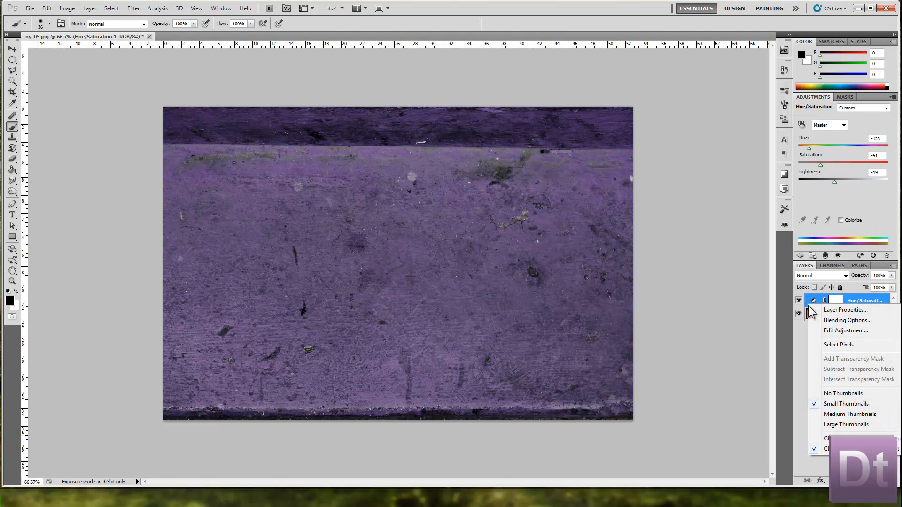
pyautogui.click(808, 302)
pyautogui.rightClick(852, 298)
pyautogui.click(845, 299)
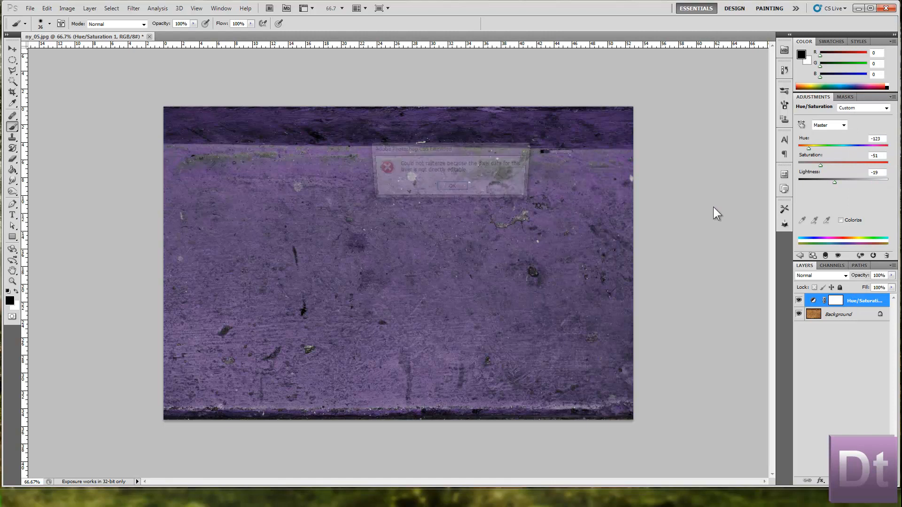
pyautogui.click(452, 188)
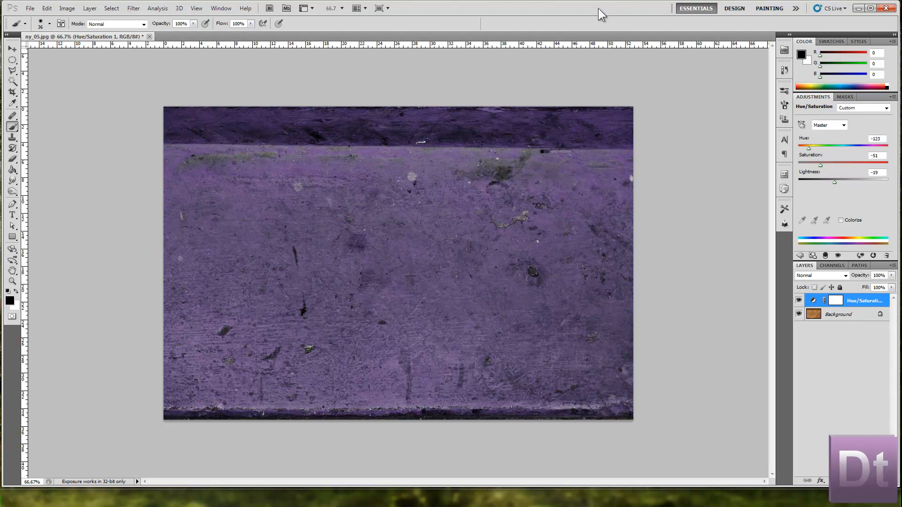
# - Save a JPEG copy of the recoloured texture to the desktop as mod 2 and quit Photoshop without saving ny_05.jpg
pyautogui.hotkey('ctrl', 'shift', 's')
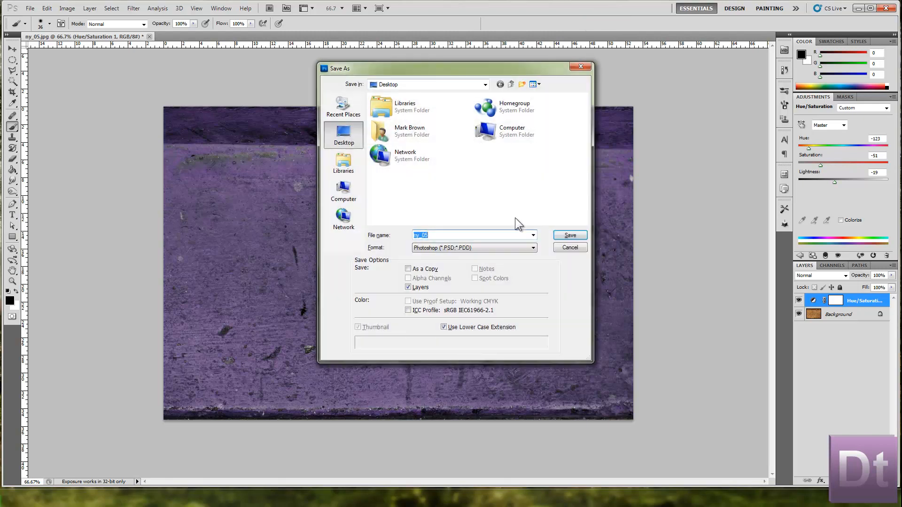
pyautogui.click(505, 248)
pyautogui.click(475, 308)
pyautogui.click(441, 235)
pyautogui.moveTo(439, 235); pyautogui.dragTo(383, 233)
pyautogui.write('mod 2')
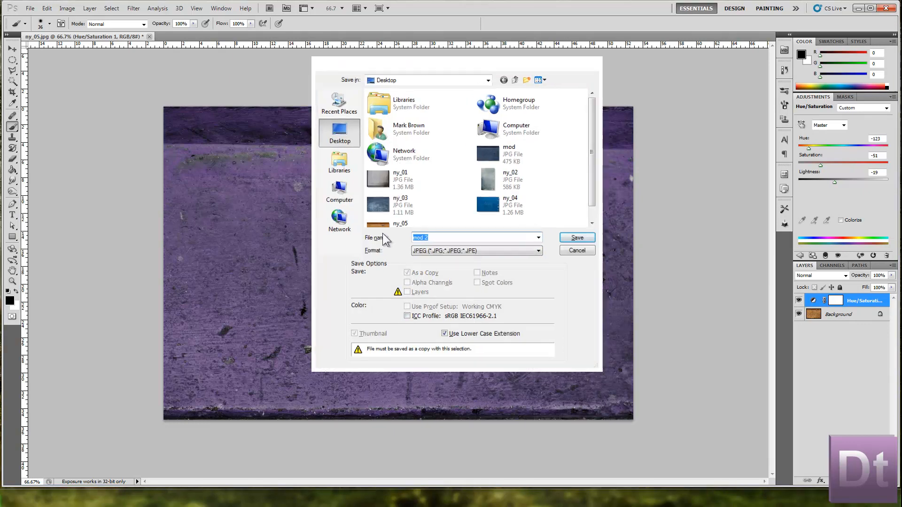
pyautogui.press('Return')
pyautogui.press('Return')
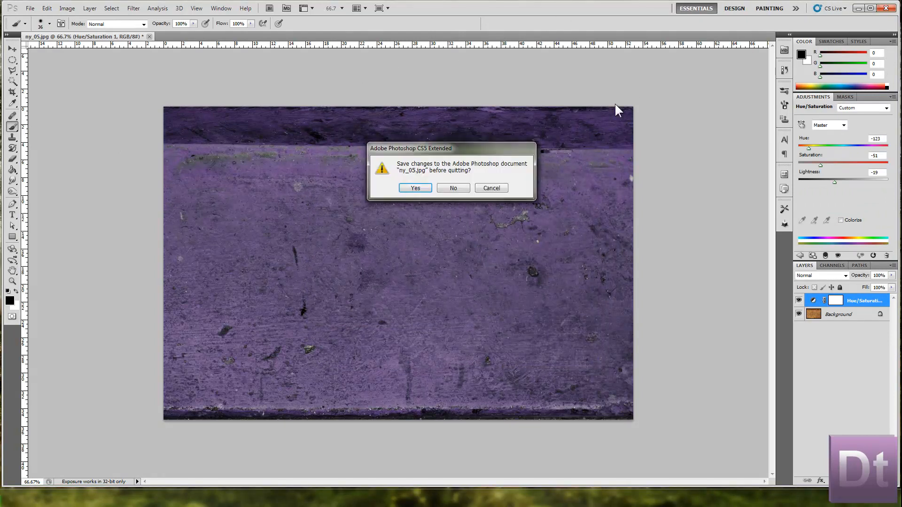
pyautogui.click(456, 189)
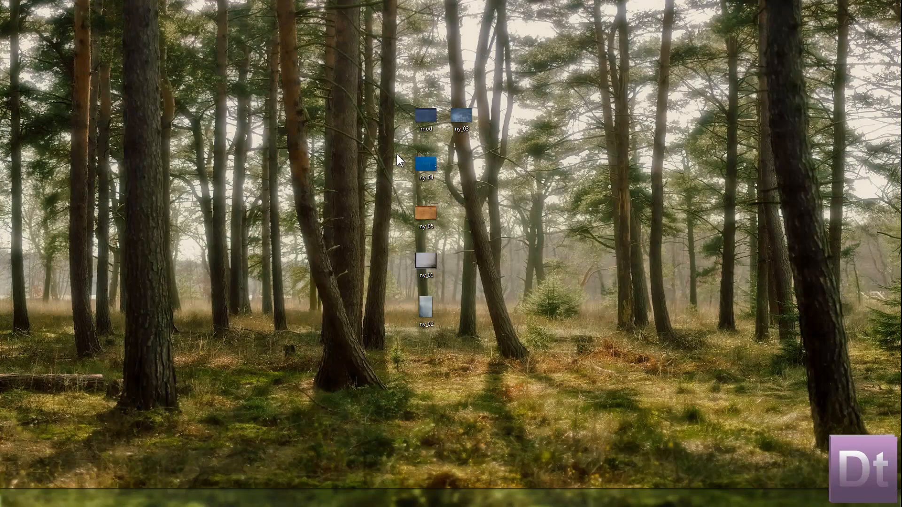
# - Rename the desktop file ny_05.jpg to mod 2, accepting the numbered name mod 2 (2).jpg
pyautogui.moveTo(407, 103); pyautogui.dragTo(541, 307)
pyautogui.moveTo(458, 203); pyautogui.dragTo(26, 228)
pyautogui.moveTo(560, 59); pyautogui.dragTo(298, 362)
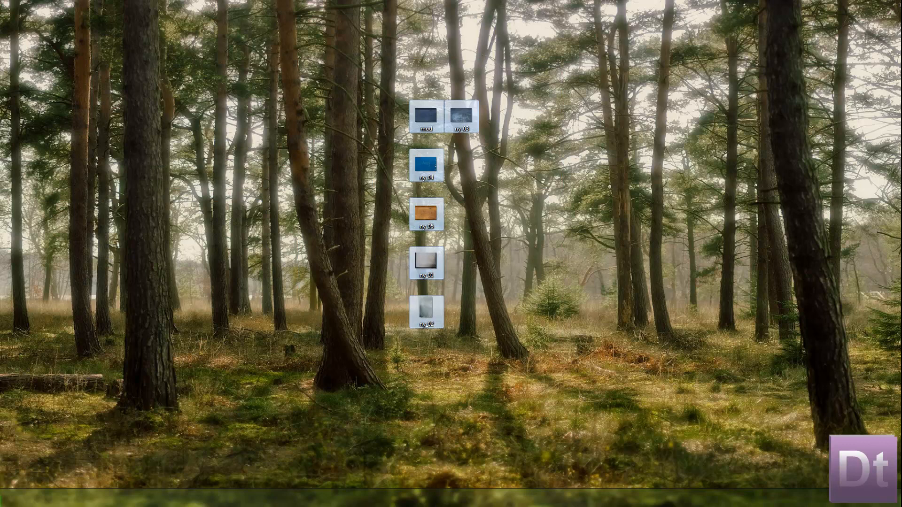
pyautogui.press('Delete')
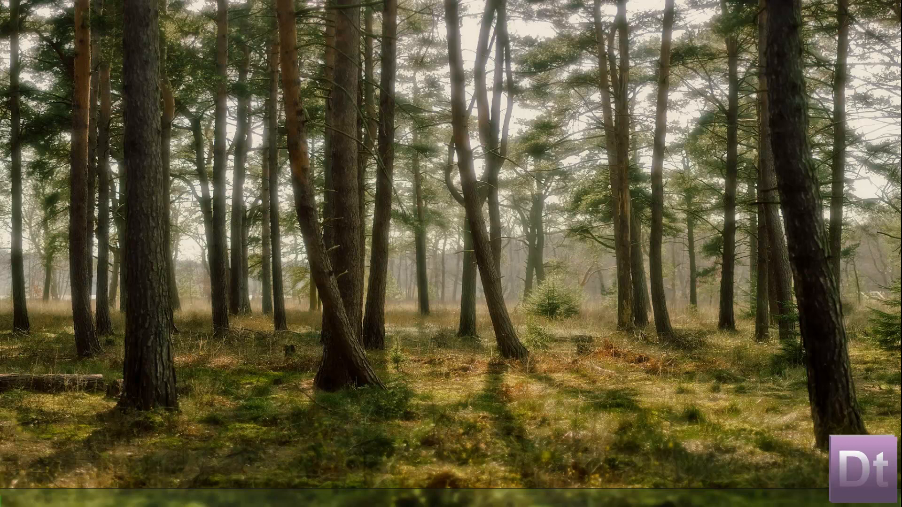
pyautogui.press('Return')
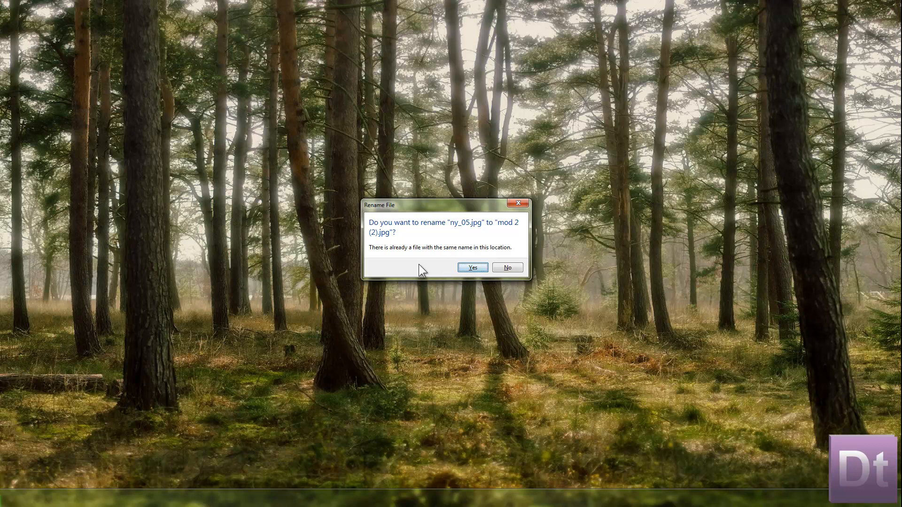
pyautogui.click(473, 268)
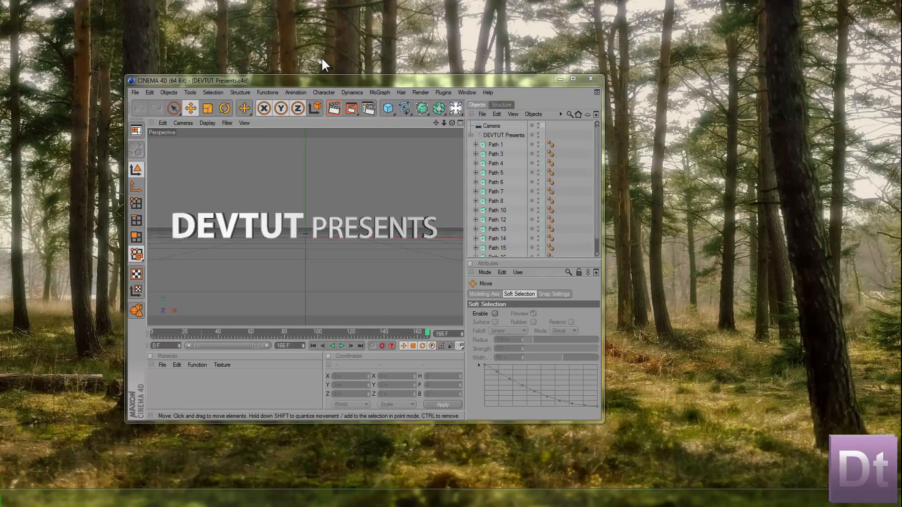
# - Switch to Cinema 4D full-screen, select the DEVTUT Presents group and load the chrome2 preset from the CINEMA 4D Channel materials
pyautogui.click(573, 78)
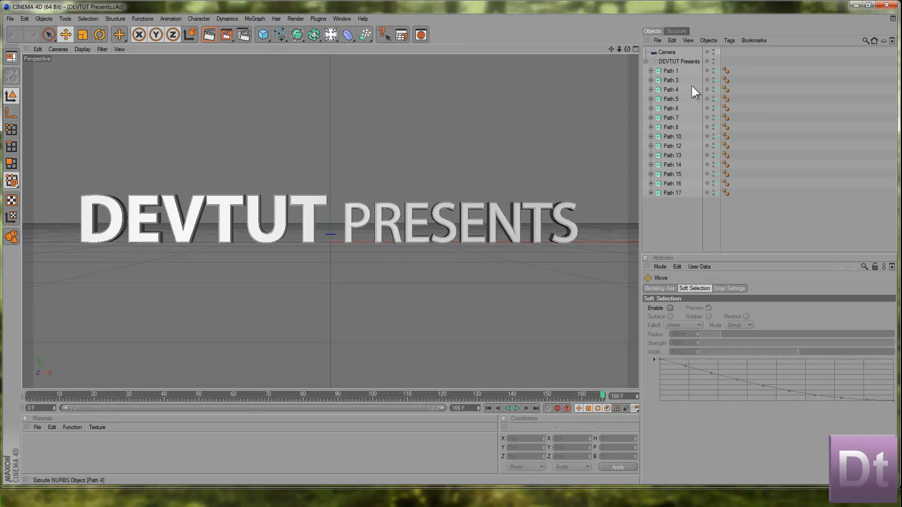
pyautogui.click(676, 65)
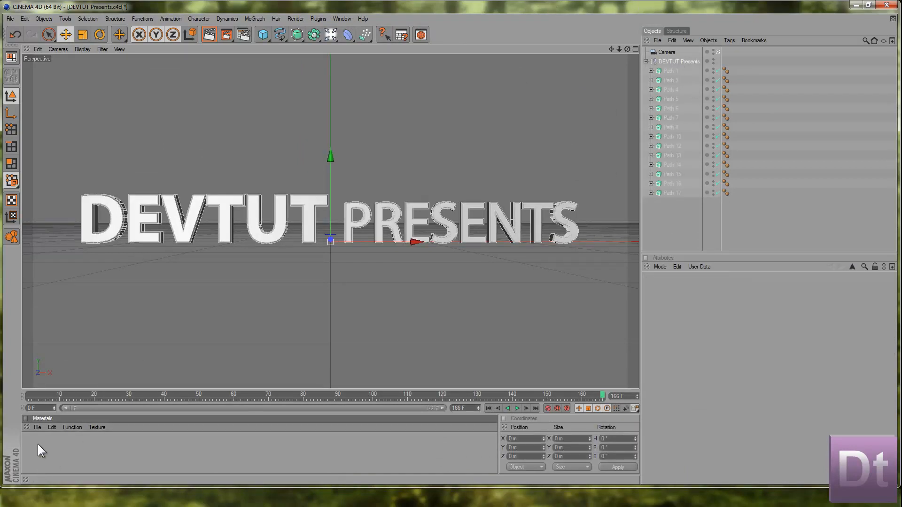
pyautogui.click(38, 428)
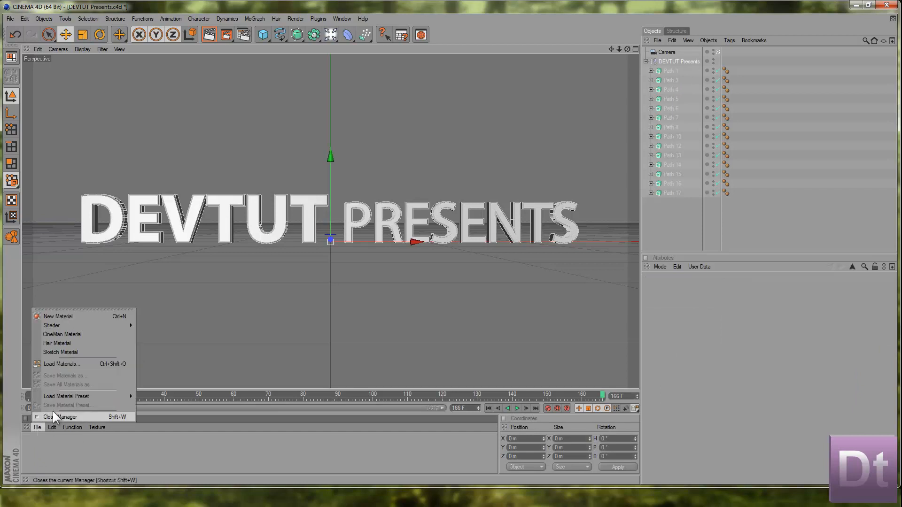
pyautogui.moveTo(71, 396)
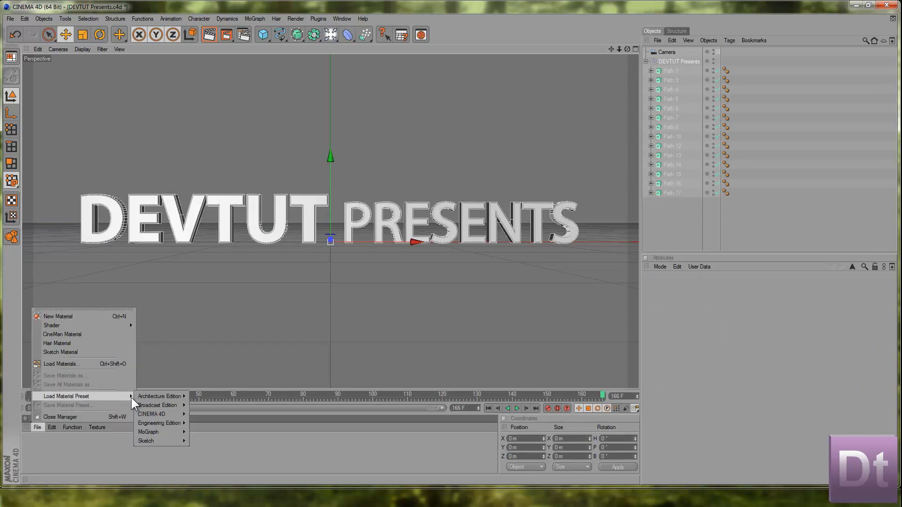
pyautogui.moveTo(152, 413)
pyautogui.moveTo(211, 413)
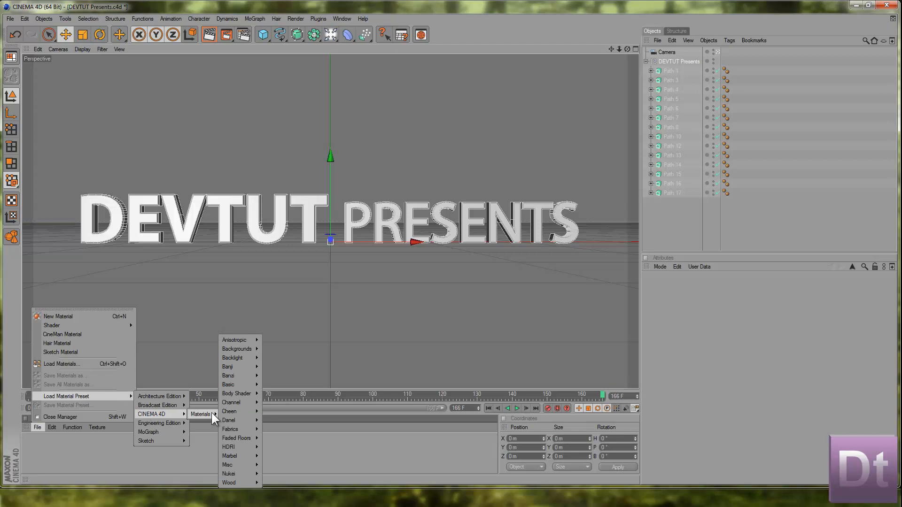
pyautogui.moveTo(232, 394)
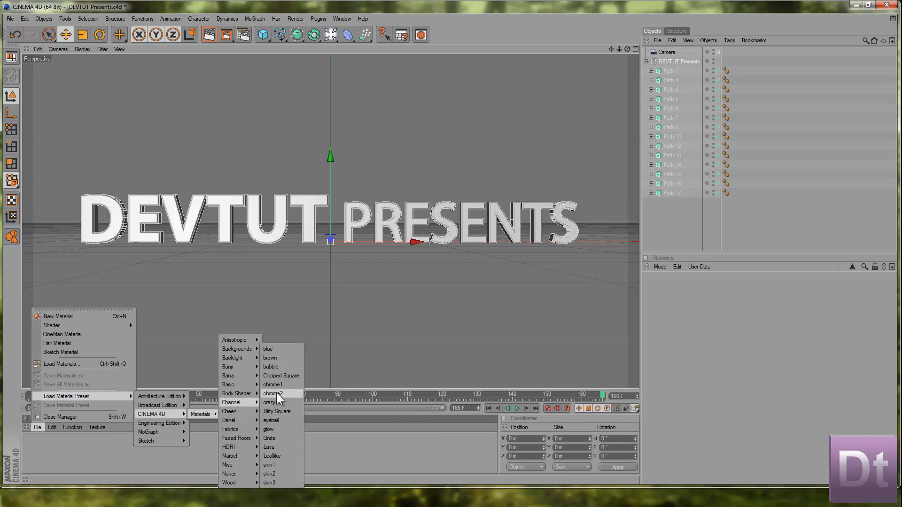
pyautogui.click(276, 394)
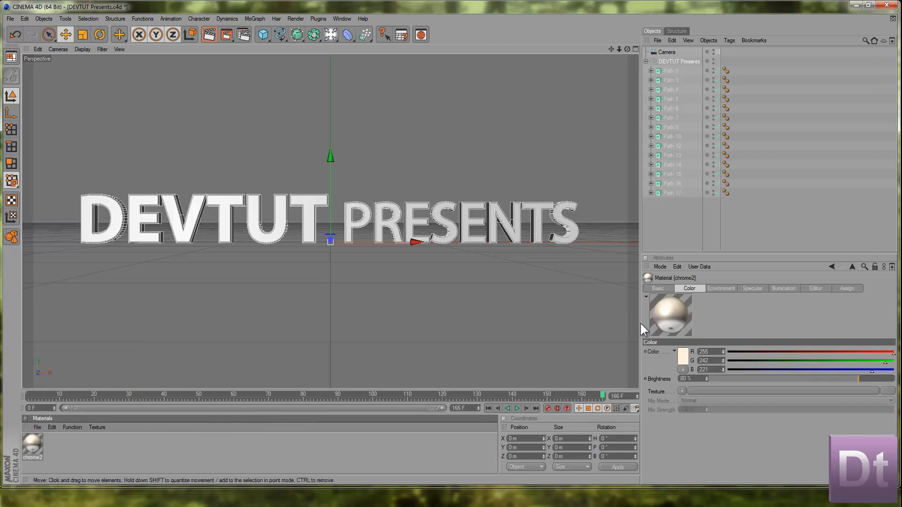
# - Rename the chrome2 material to chrome and texture, and enable its Bump and Reflection channels
pyautogui.click(670, 291)
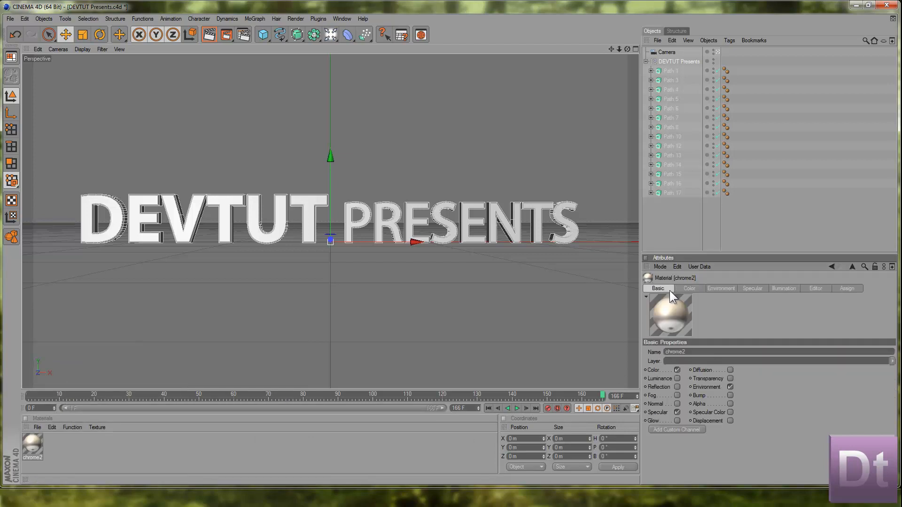
pyautogui.rightClick(692, 352)
pyautogui.click(691, 352)
pyautogui.doubleClick(685, 352)
pyautogui.click(684, 355)
pyautogui.write('and texture')
pyautogui.press('Return')
pyautogui.click(729, 395)
pyautogui.click(678, 387)
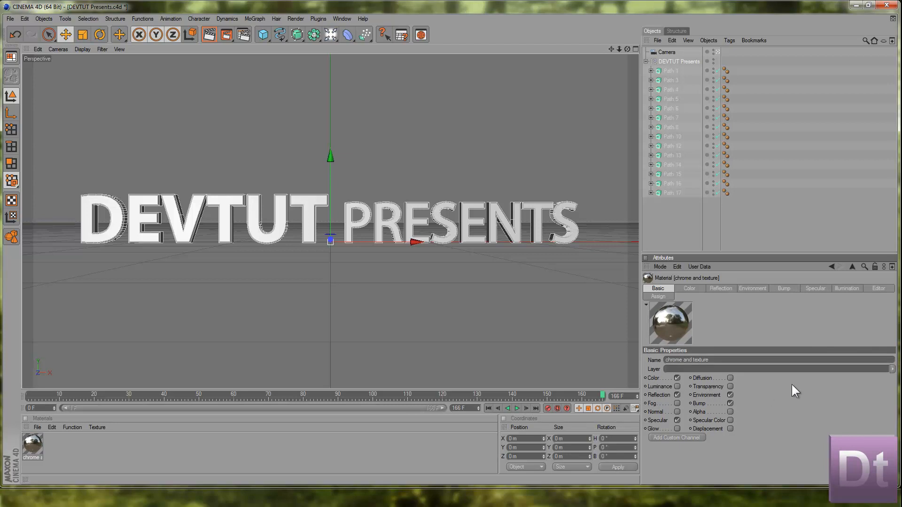
# - Set the material's Color channel to white (255, 255, 255) with 10% brightness
pyautogui.click(695, 289)
pyautogui.click(683, 365)
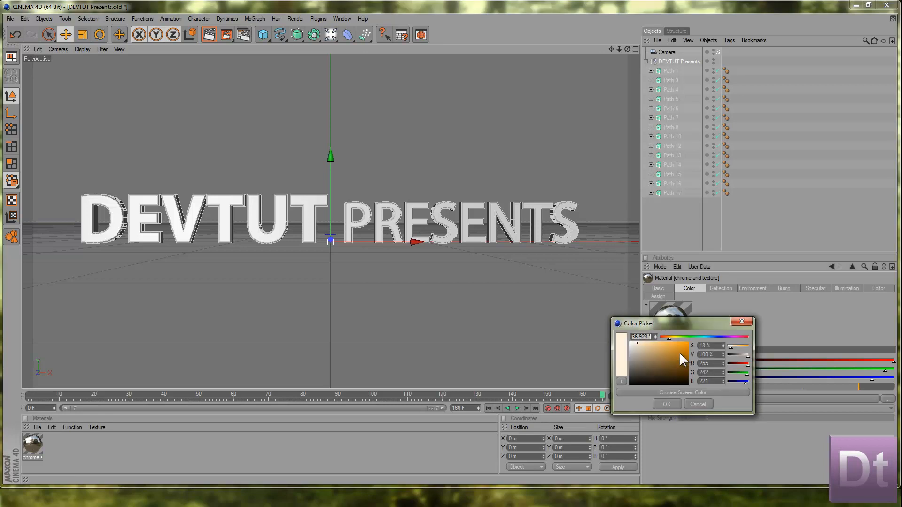
pyautogui.click(662, 404)
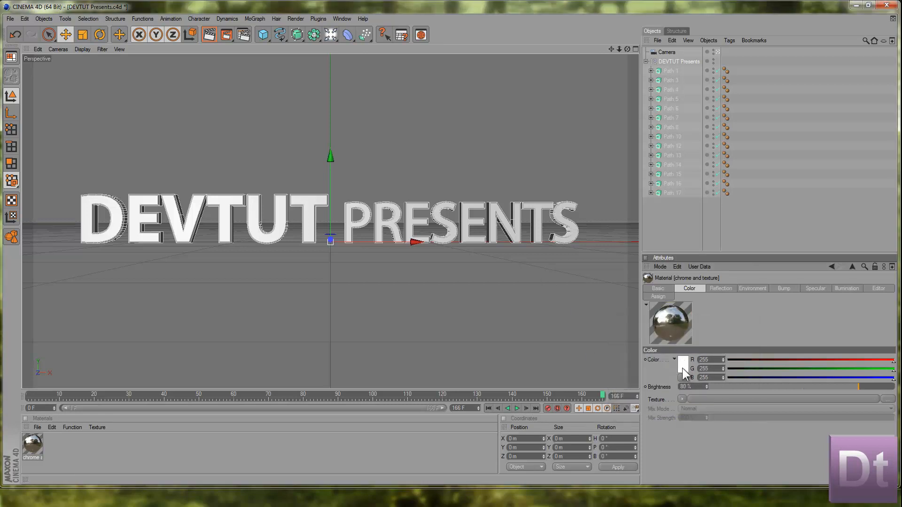
pyautogui.click(682, 368)
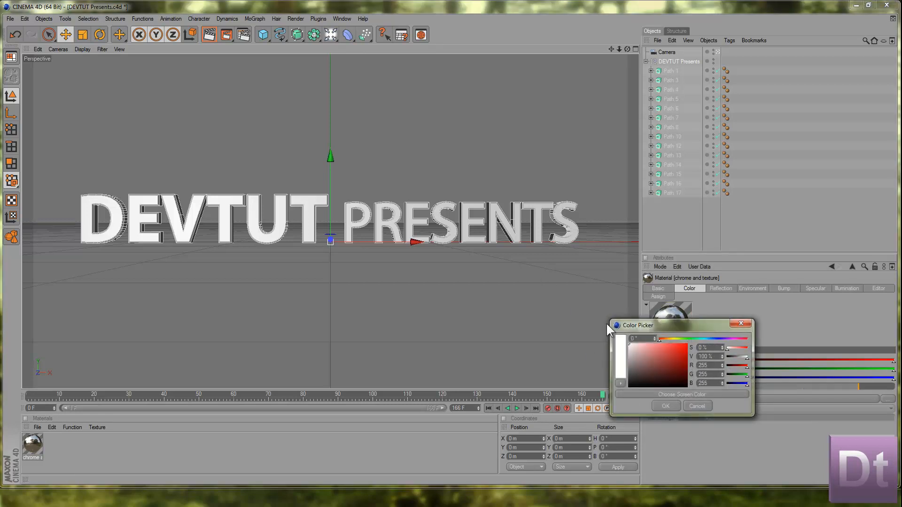
pyautogui.click(666, 406)
pyautogui.doubleClick(684, 386)
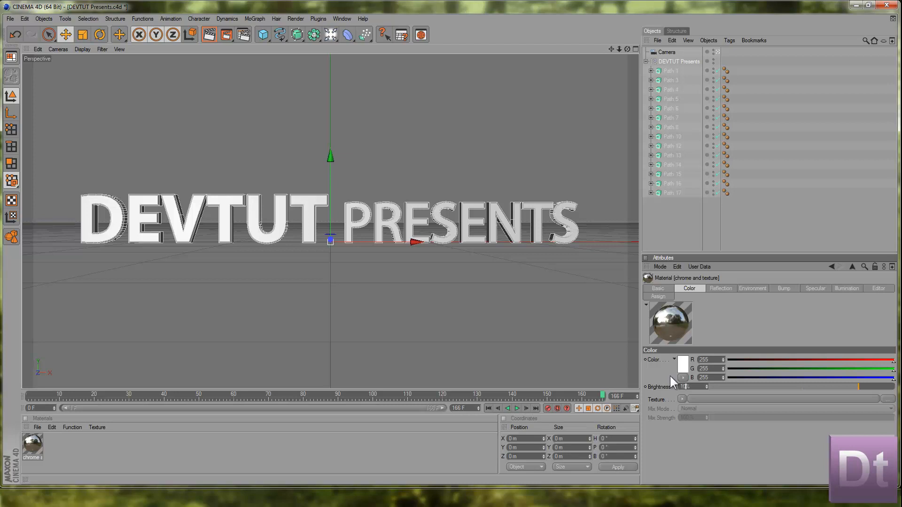
pyautogui.write('10')
pyautogui.press('Return')
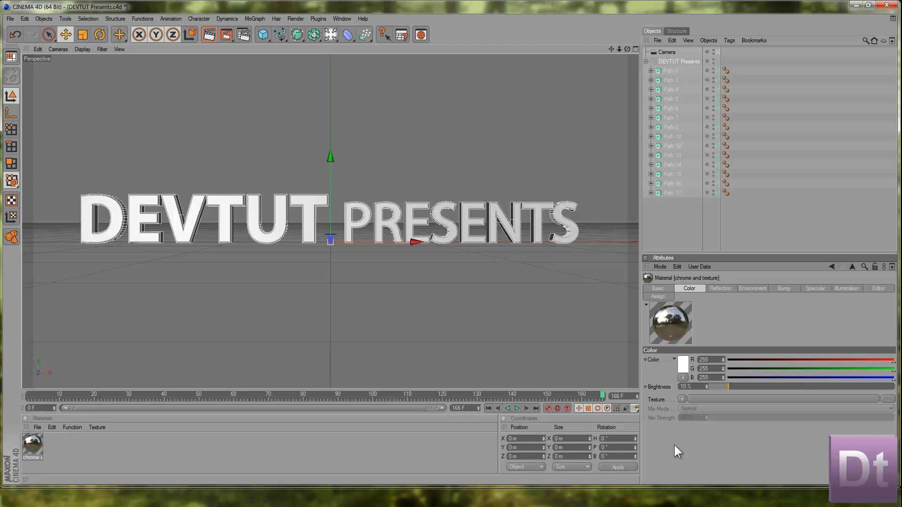
# - Load mod 2.jpg from the desktop as the Color channel texture, copying the image to the document location
pyautogui.click(684, 397)
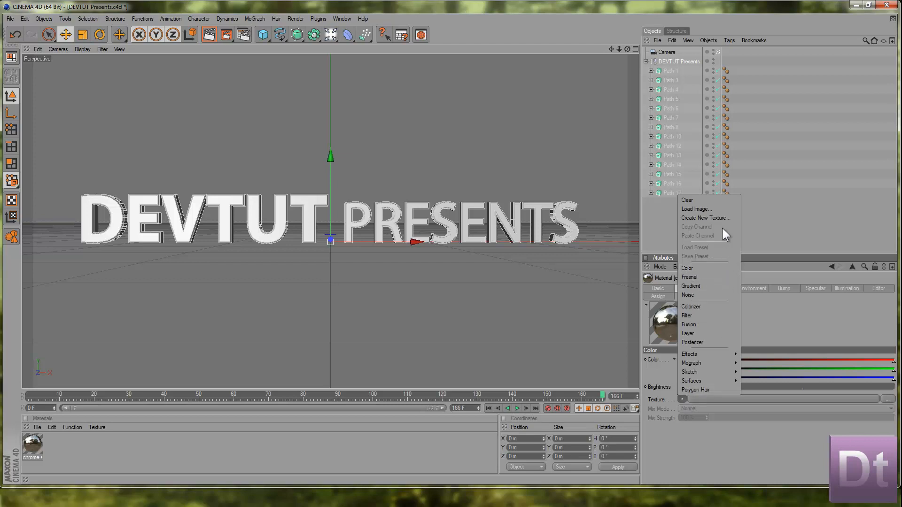
pyautogui.click(714, 209)
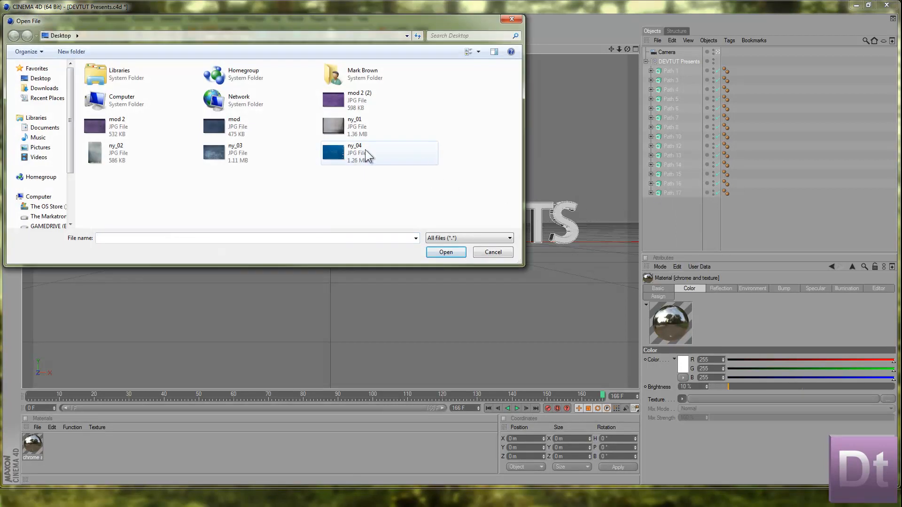
pyautogui.click(90, 127)
pyautogui.doubleClick(89, 125)
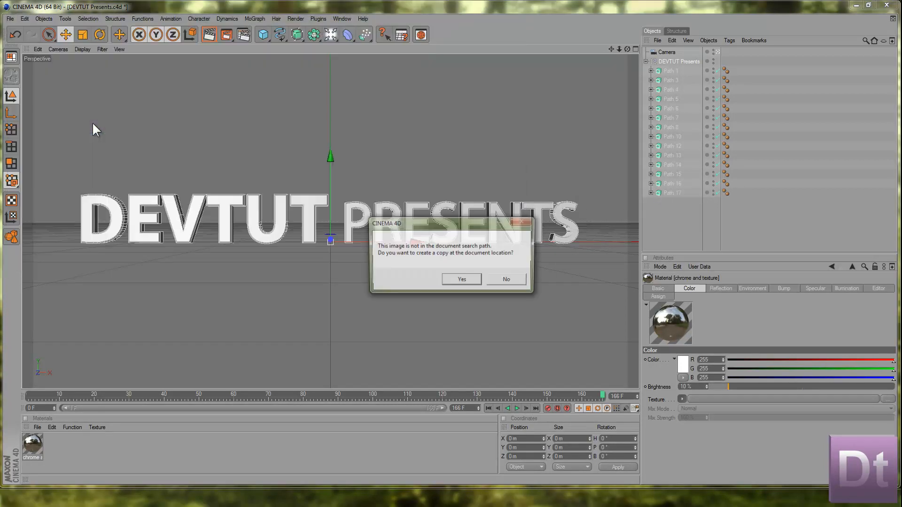
pyautogui.click(455, 280)
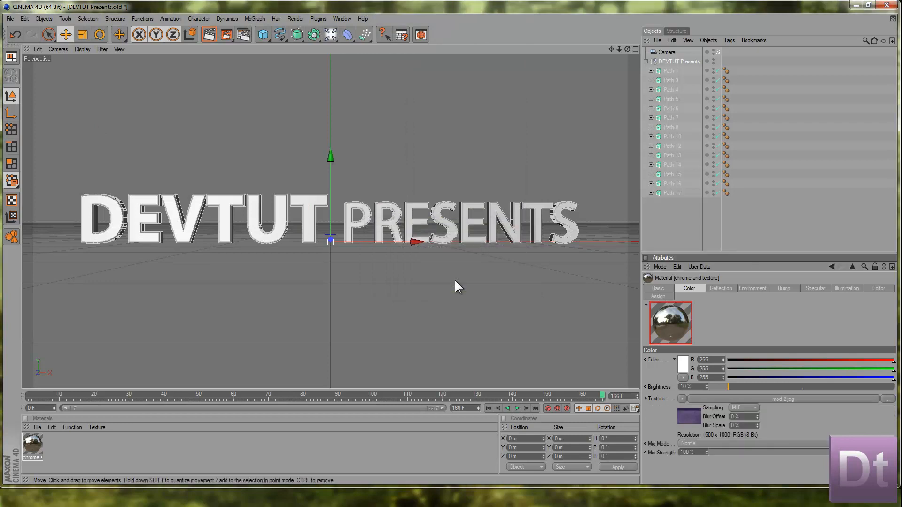
# - Wrap the Color texture in a Filter shader with 35% contrast and return to the material's settings
pyautogui.click(682, 400)
pyautogui.click(697, 317)
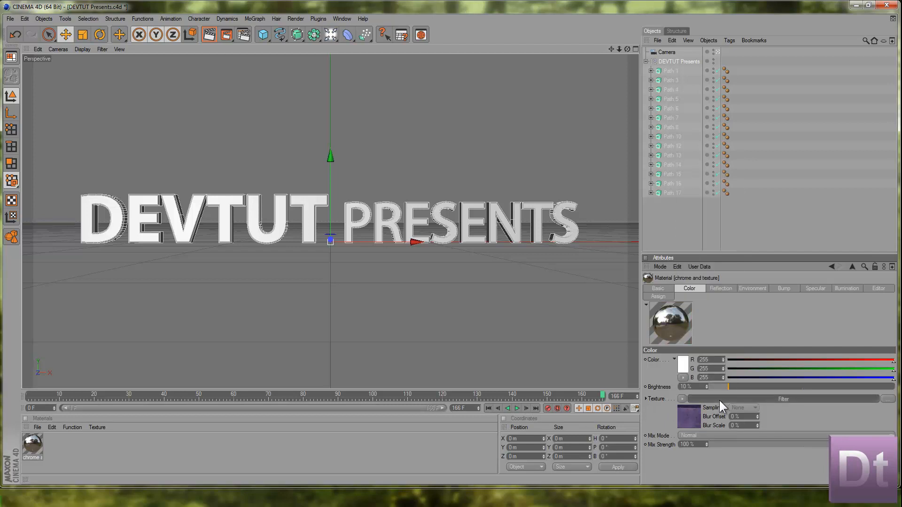
pyautogui.click(719, 401)
pyautogui.doubleClick(706, 442)
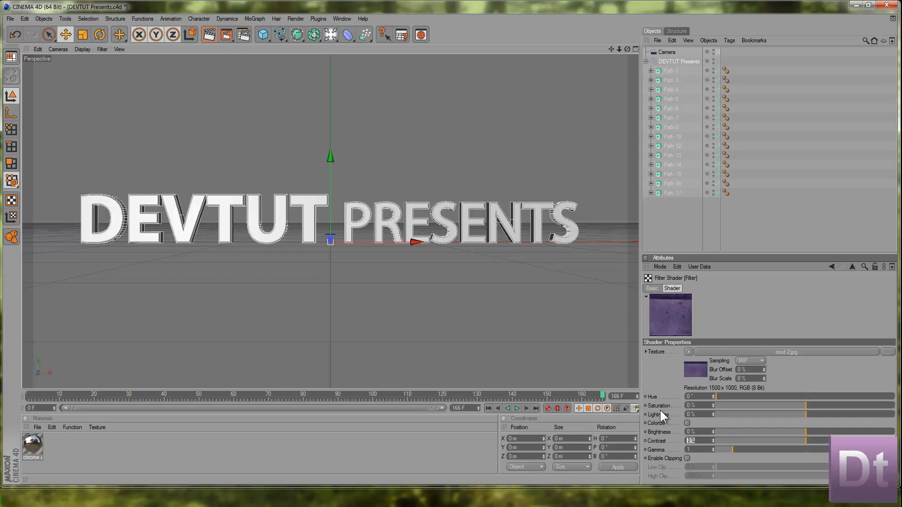
pyautogui.write('35')
pyautogui.press('Return')
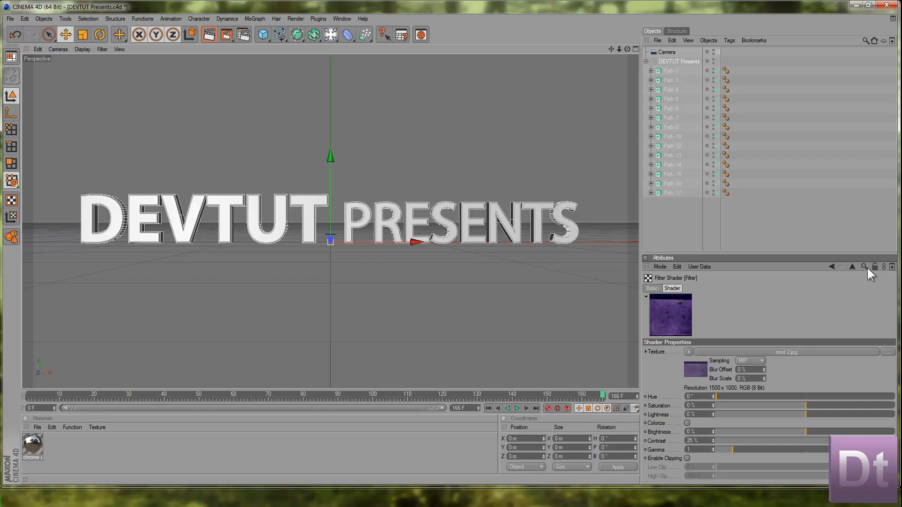
pyautogui.click(851, 267)
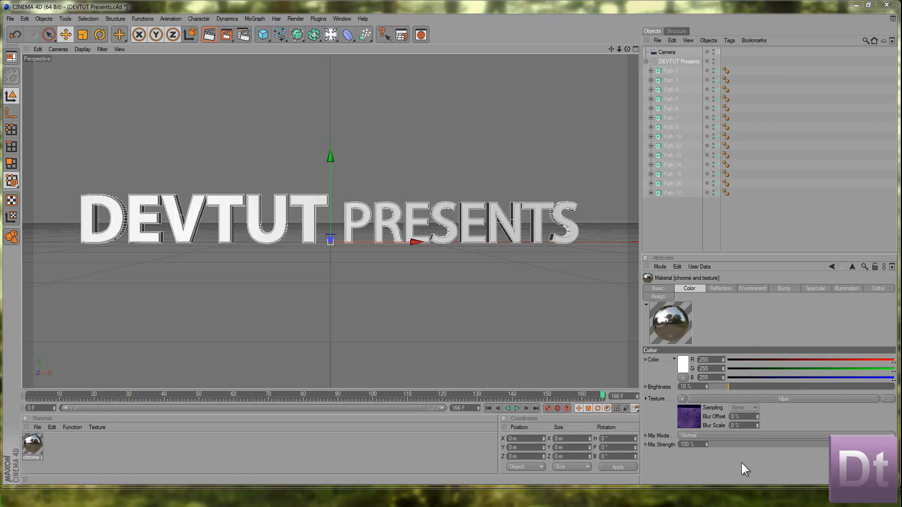
# - Set the material's Reflection colour to purple with RGB 152, 0, 255
pyautogui.click(725, 291)
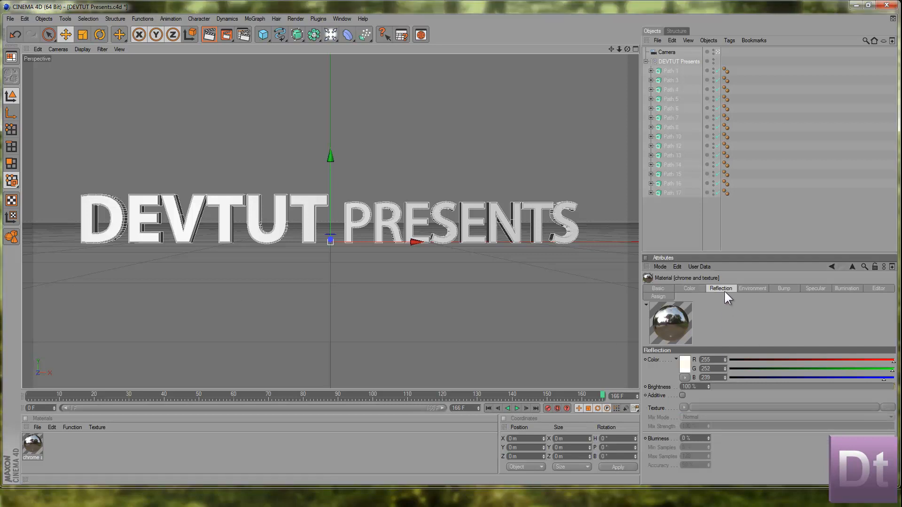
pyautogui.click(685, 365)
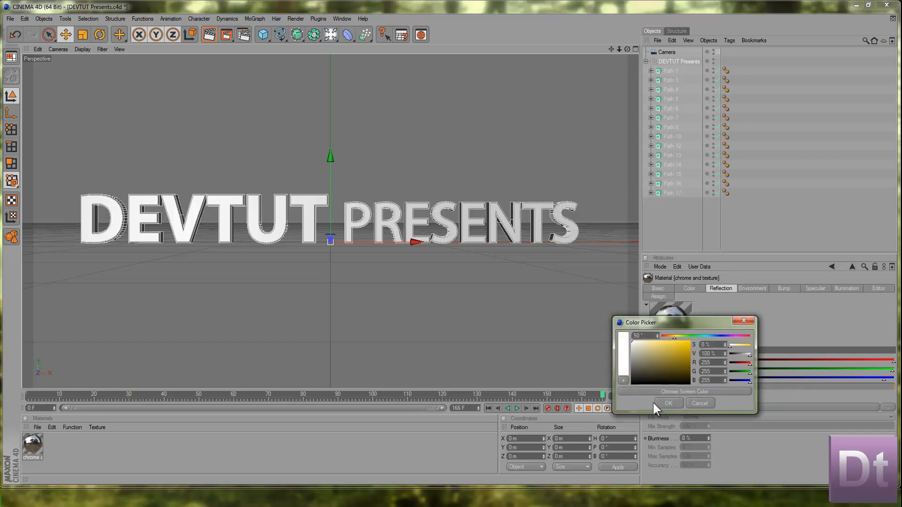
pyautogui.moveTo(709, 336)
pyautogui.mouseDown()
pyautogui.moveTo(730, 339)
pyautogui.moveTo(711, 335)
pyautogui.mouseUp()
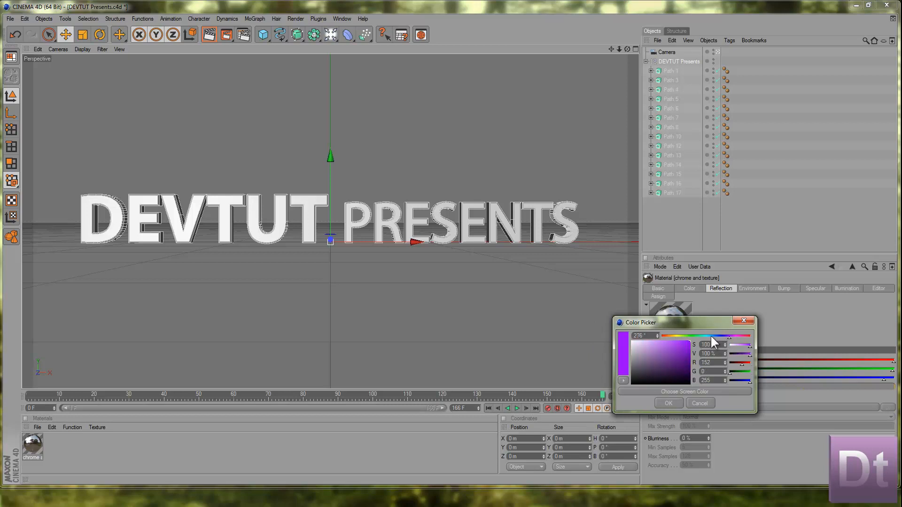
pyautogui.click(668, 404)
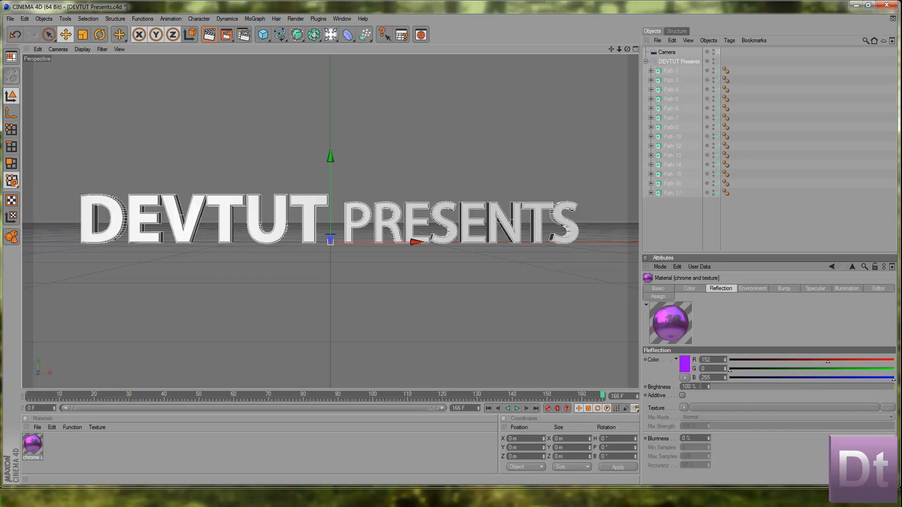
# - Set the Reflection channel's brightness to 79%
pyautogui.doubleClick(700, 385)
pyautogui.write('79')
pyautogui.press('Return')
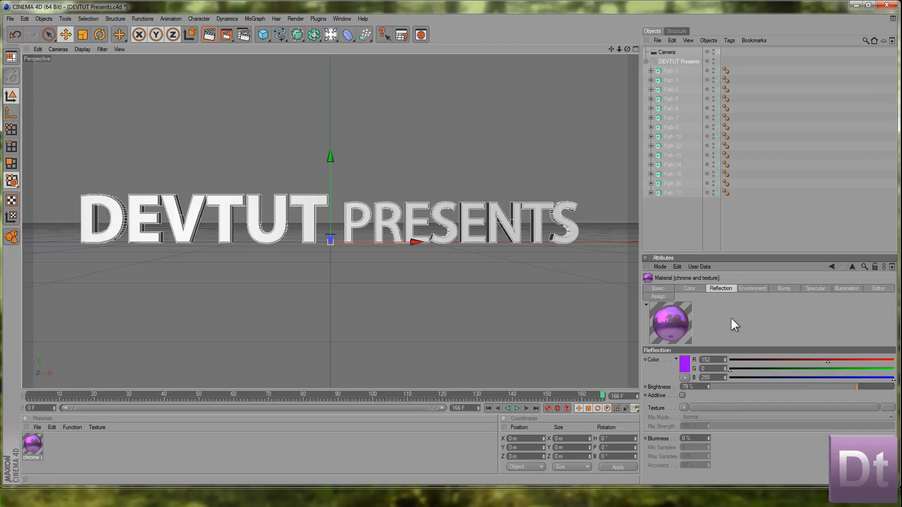
# - Make the reflection additive and set its brightness to 40%
pyautogui.click(683, 396)
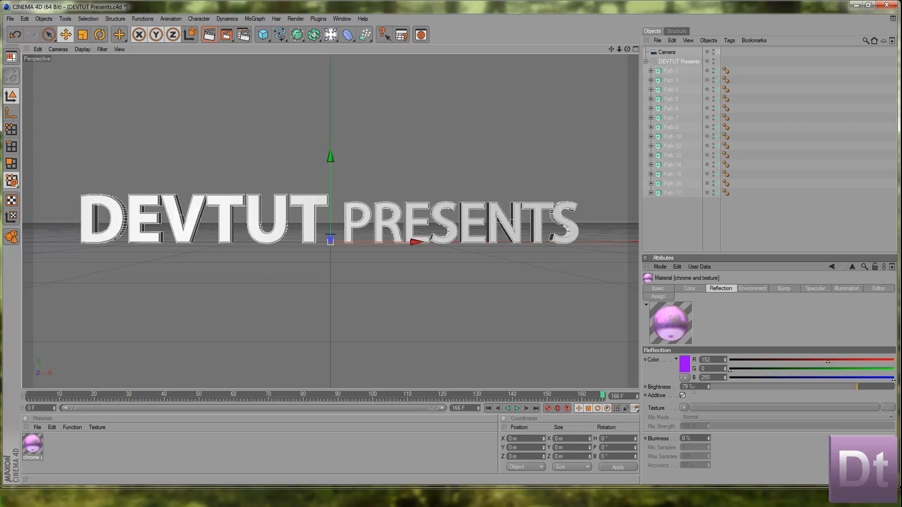
pyautogui.doubleClick(685, 387)
pyautogui.write('40')
pyautogui.press('Return')
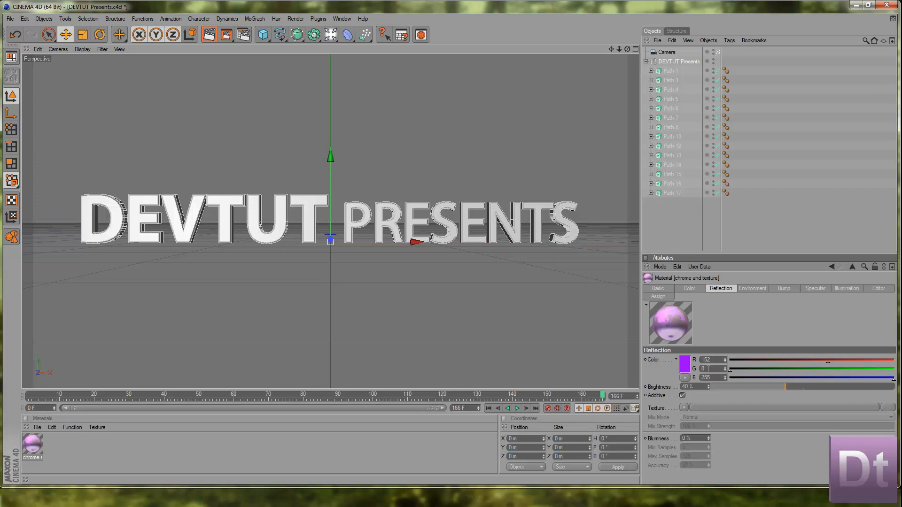
# - Assign the already loaded mod 2.jpg bitmap as the Reflection channel's texture
pyautogui.click(684, 408)
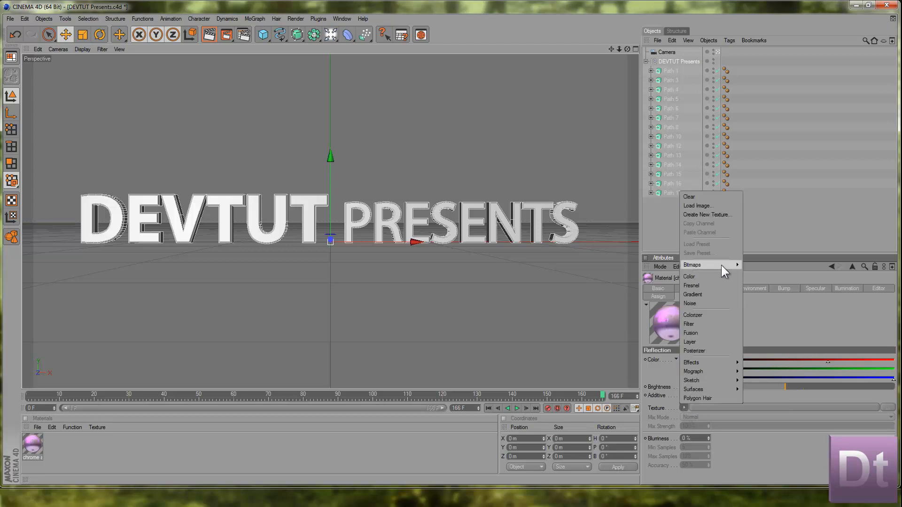
pyautogui.click(755, 265)
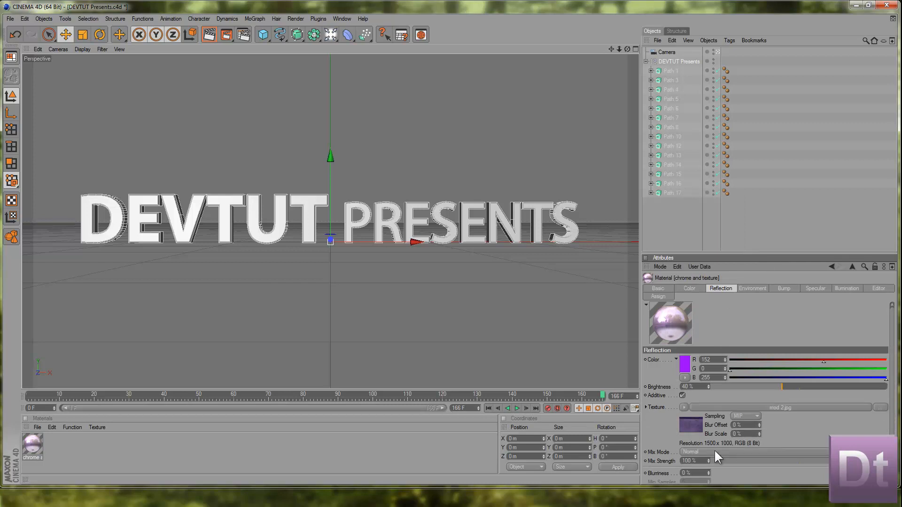
# - Set the Reflection channel's blurriness to 2%
pyautogui.scroll(-1, 700, 455)
pyautogui.click(703, 452)
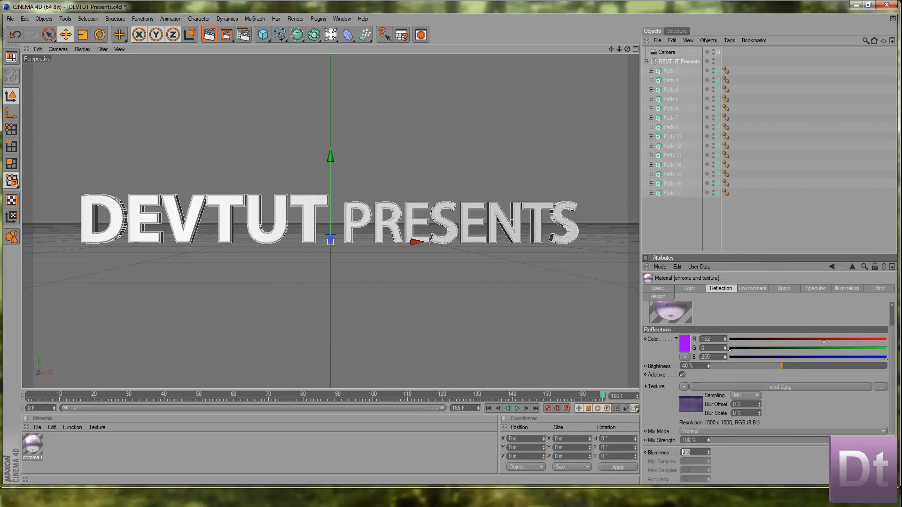
pyautogui.write('2')
pyautogui.press('Tab')
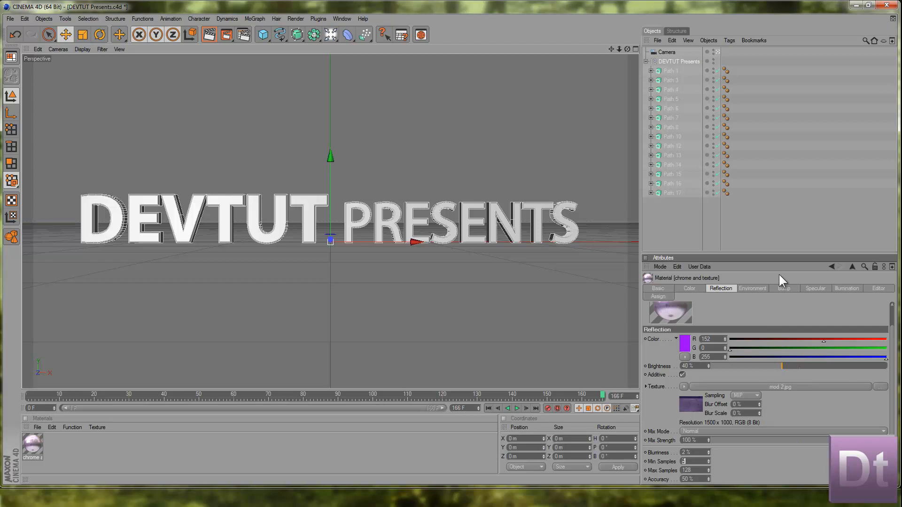
# - Replace the Environment channel's gradient texture with a Noise shader
pyautogui.click(751, 288)
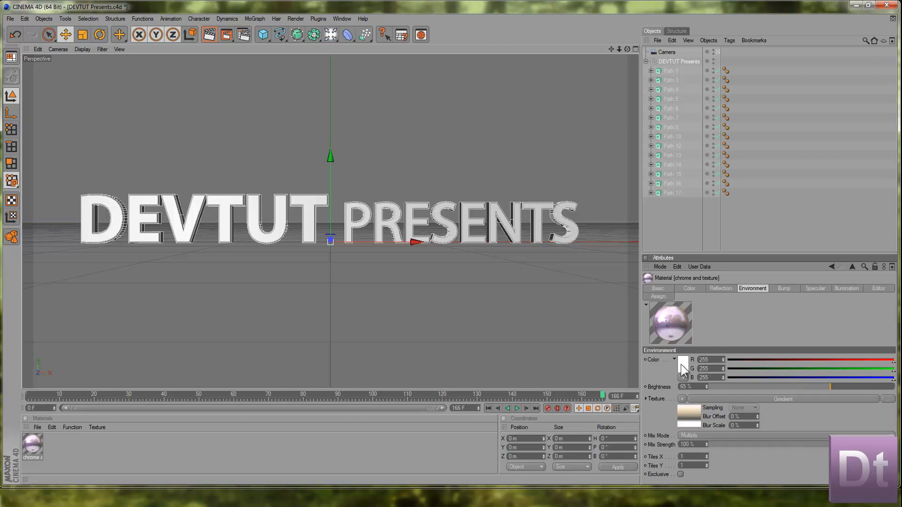
pyautogui.click(681, 399)
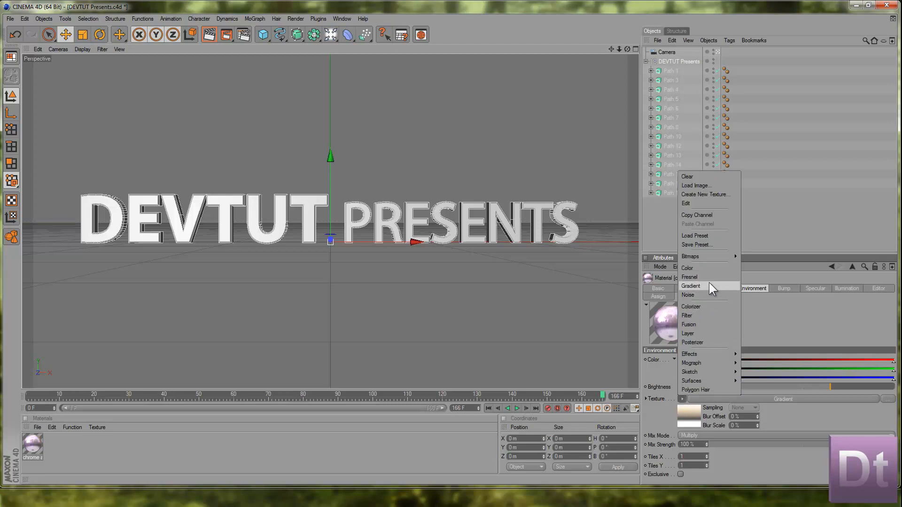
pyautogui.click(703, 295)
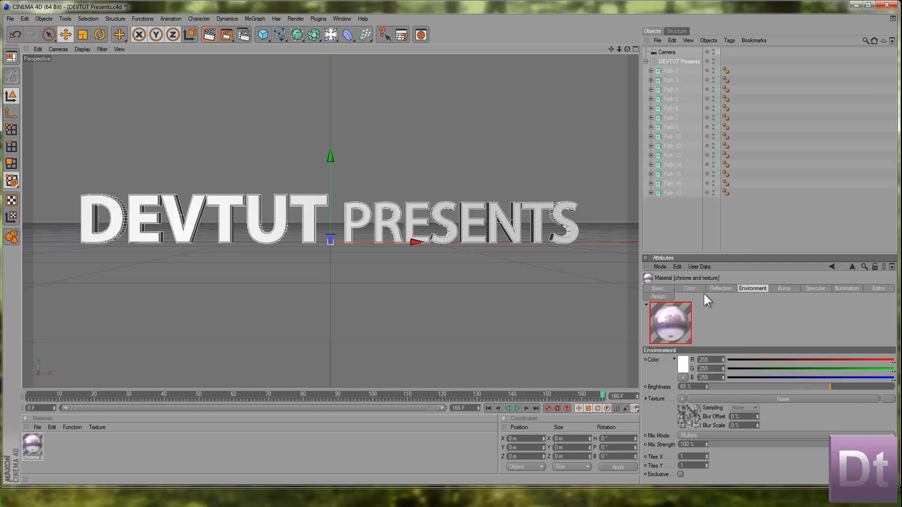
# - Open the Environment channel's Noise shader and set its seed to 729 and its first Movement value to 61 m
pyautogui.click(767, 399)
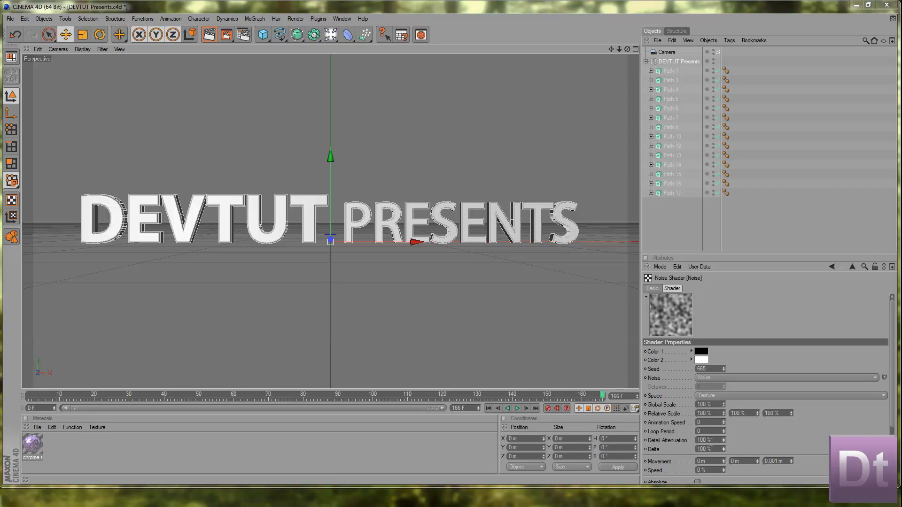
pyautogui.click(724, 367)
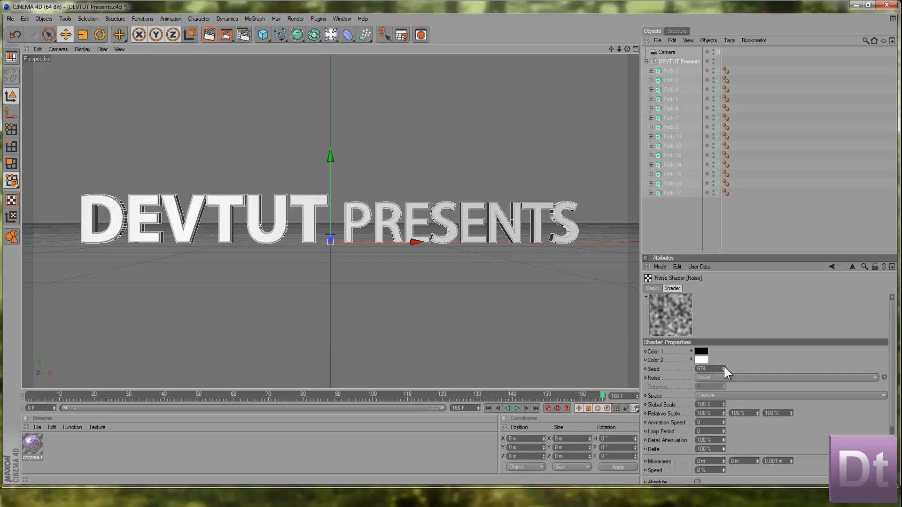
pyautogui.moveTo(723, 367); pyautogui.dragTo(746, 368)
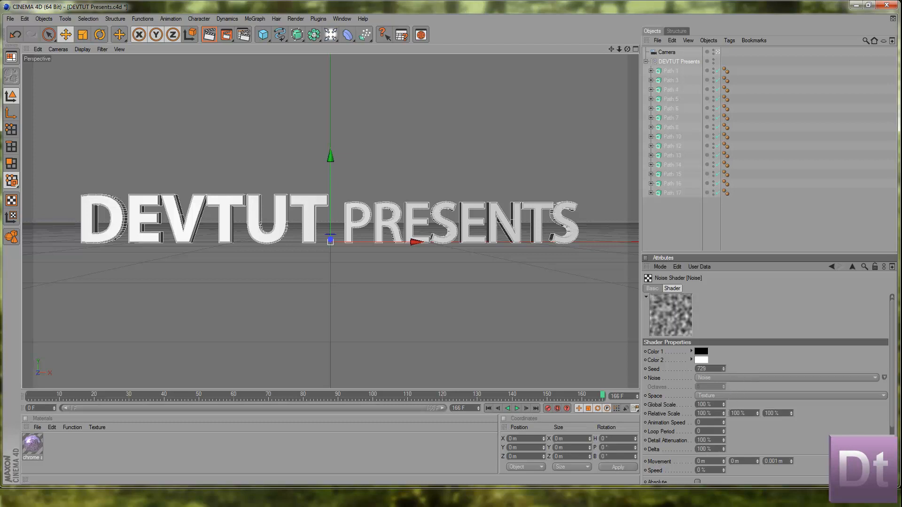
pyautogui.moveTo(723, 461); pyautogui.dragTo(722, 459)
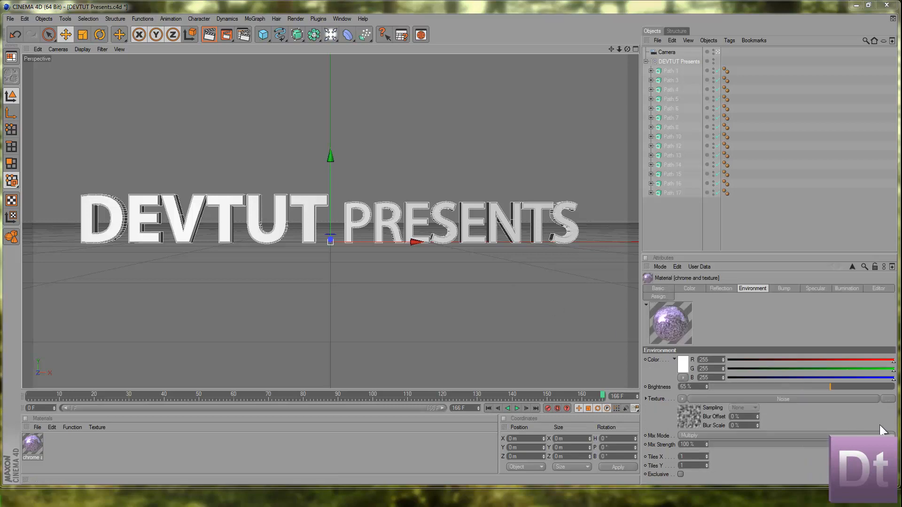
# - Reopen the Environment channel's Noise shader and set its seed to 629
pyautogui.click(770, 400)
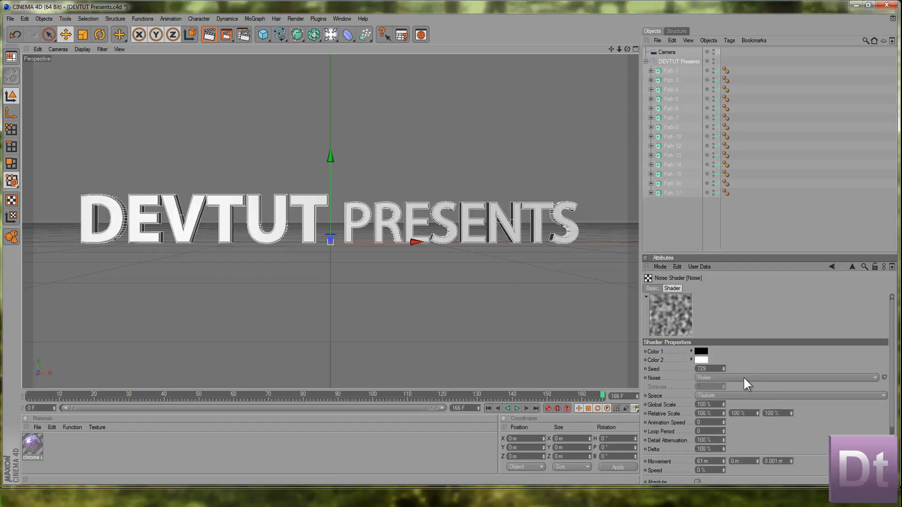
pyautogui.doubleClick(707, 369)
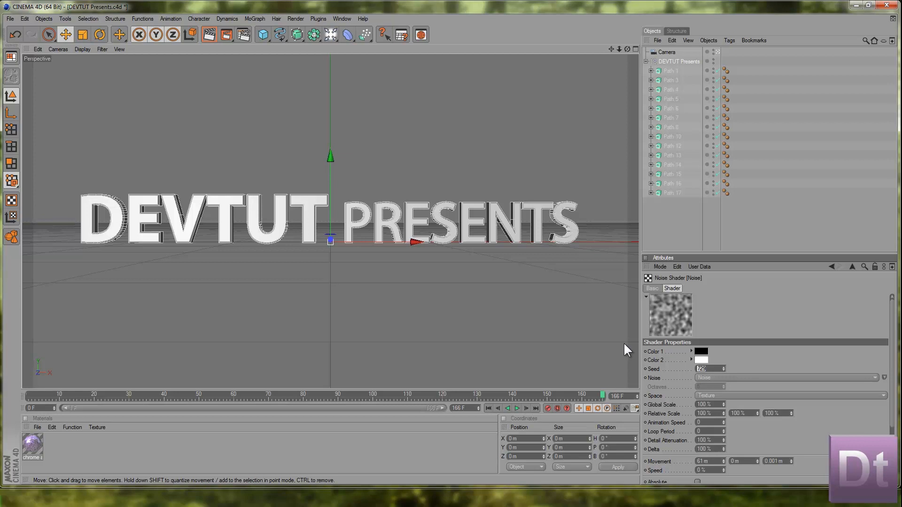
pyautogui.write('625')
pyautogui.press('Return')
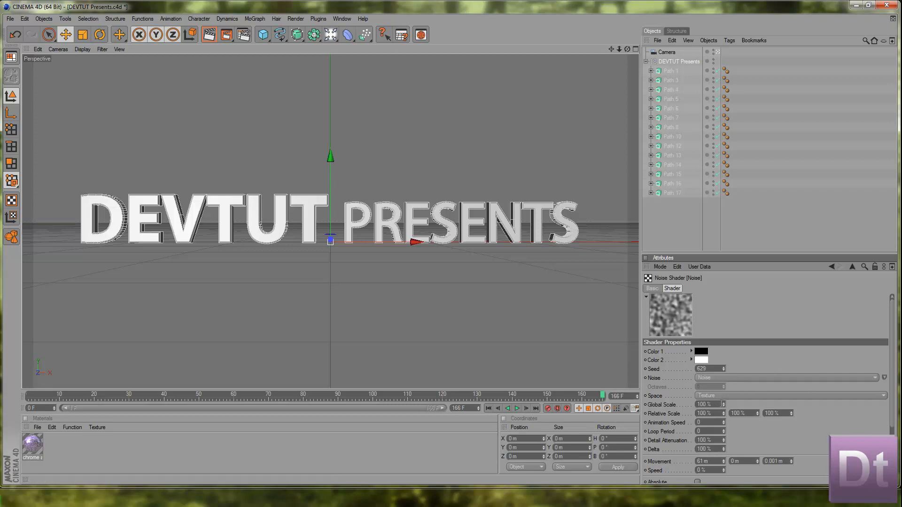
# - Change the shader's noise type to VL Noise and its space to UV (2D)
pyautogui.click(728, 378)
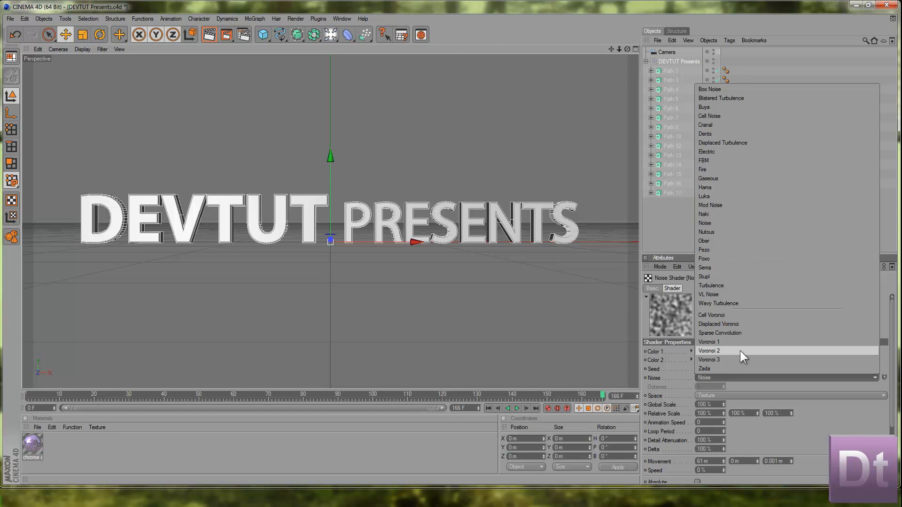
pyautogui.click(713, 295)
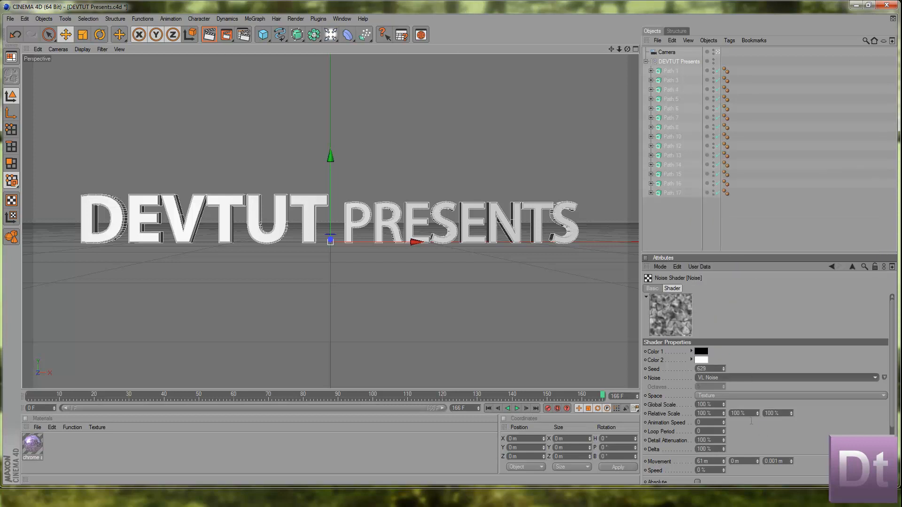
pyautogui.click(744, 393)
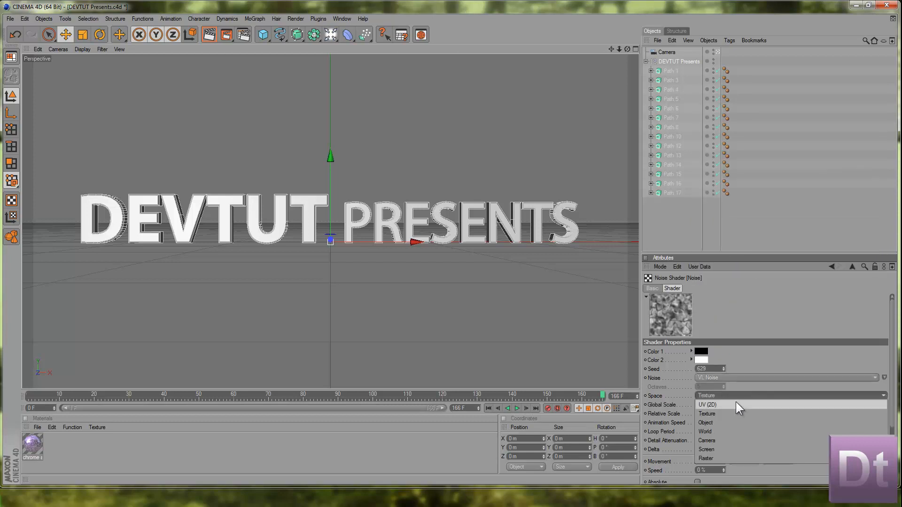
pyautogui.click(729, 403)
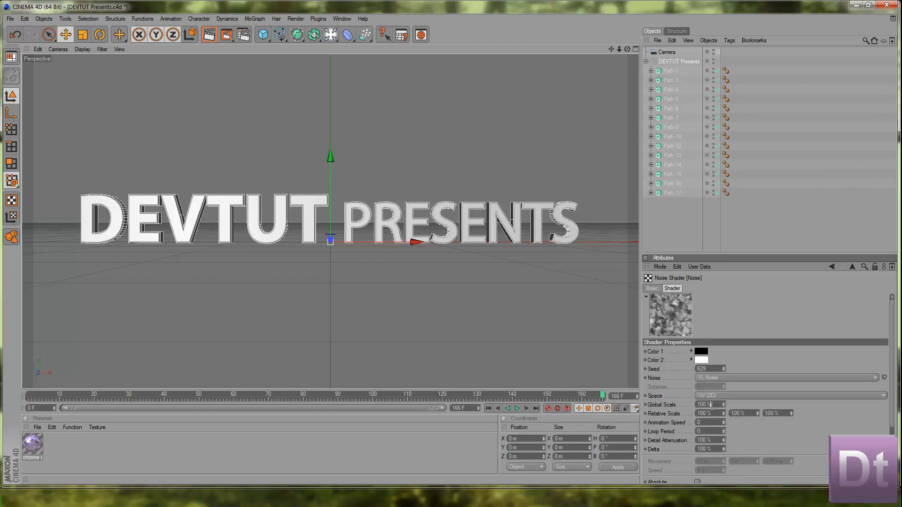
# - Set the noise shader's global scale to 228% and its relative scale to 373%, 56% and 0%
pyautogui.doubleClick(710, 405)
pyautogui.write('228')
pyautogui.press('Tab')
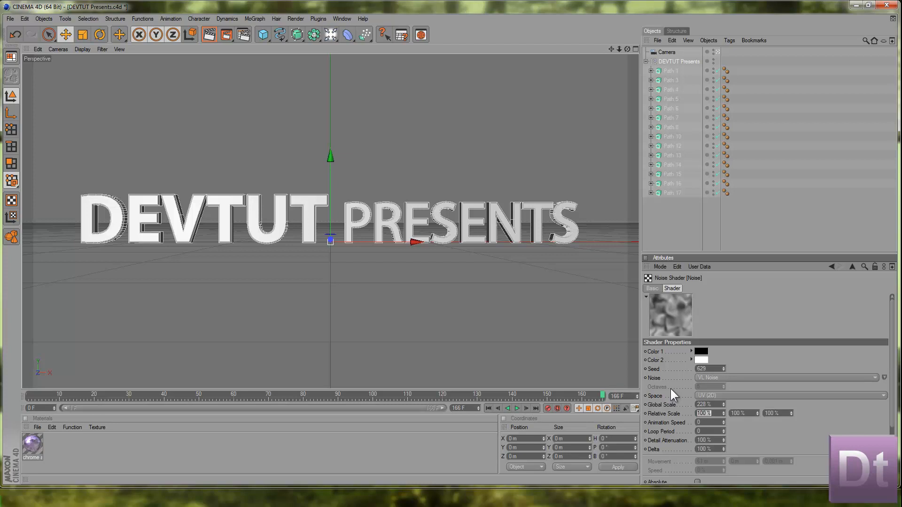
pyautogui.write('373')
pyautogui.press('Tab')
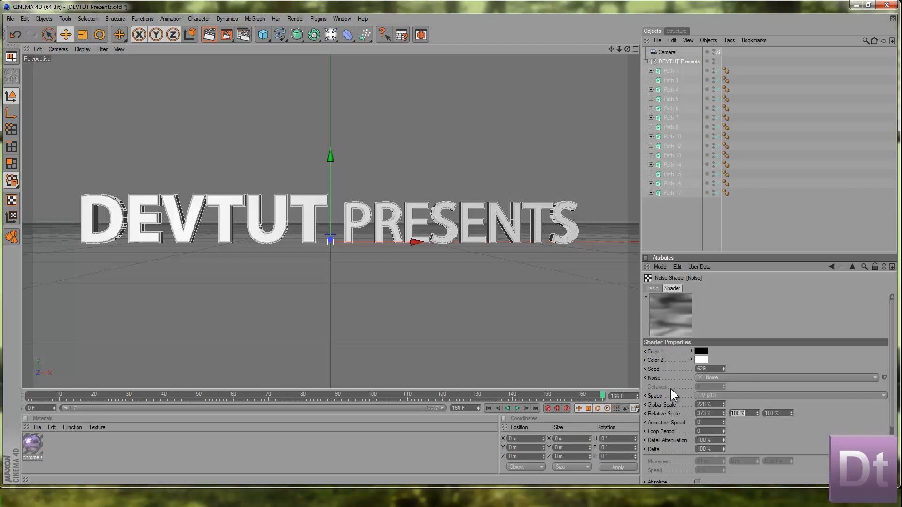
pyautogui.write('56')
pyautogui.press('Tab')
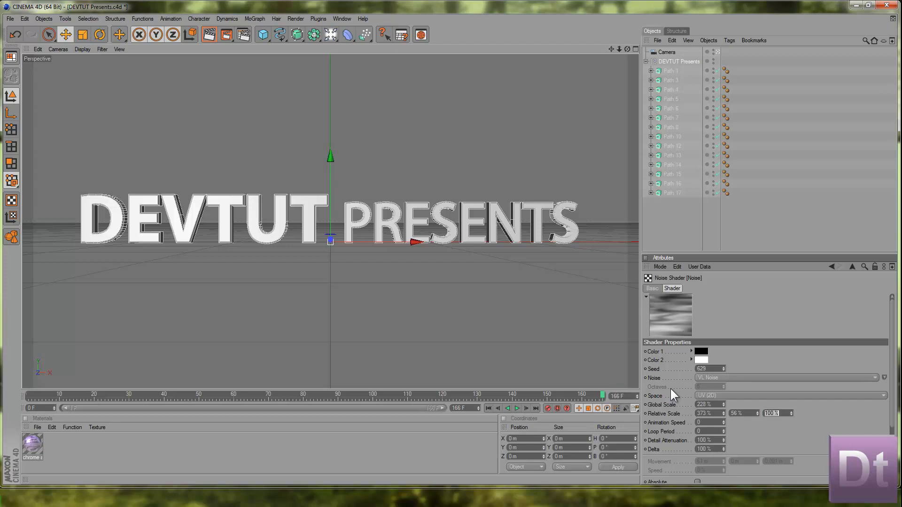
pyautogui.write('0')
pyautogui.press('Tab')
# - Set the noise's animation speed to 0, delta to 228% and detail attenuation to 100%, and return to the material's Environment channel
pyautogui.write('100')
pyautogui.press('BackSpace')
pyautogui.press('BackSpace')
pyautogui.press('BackSpace')
pyautogui.write('0')
pyautogui.press('Tab')
pyautogui.press('Tab')
pyautogui.write('0')
pyautogui.press('Tab')
pyautogui.write('228')
pyautogui.click(699, 441)
pyautogui.write('100')
pyautogui.press('Return')
pyautogui.click(853, 267)
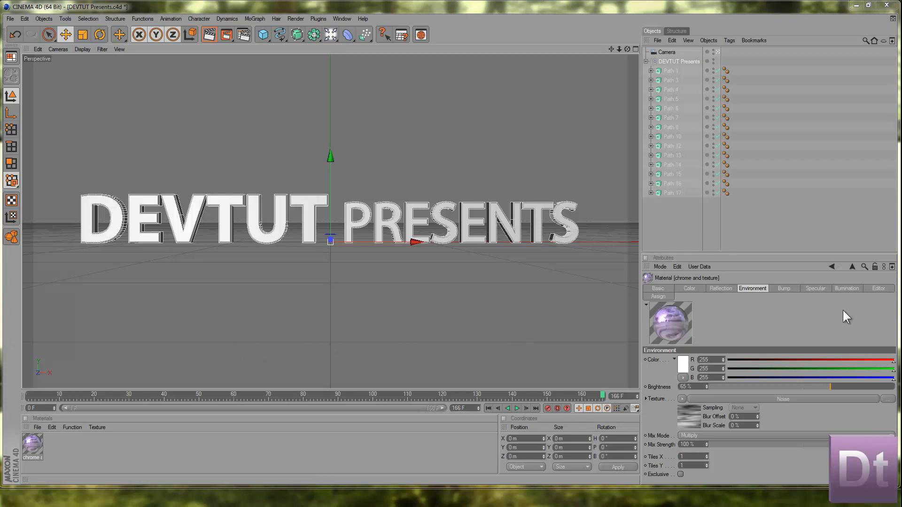
# - Assign the already loaded mod 2.jpg bitmap as the Bump channel's texture
pyautogui.click(778, 289)
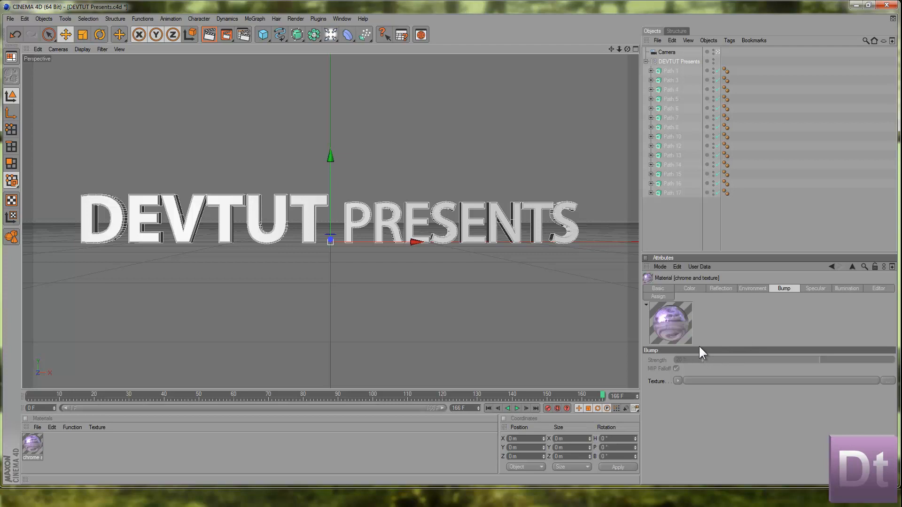
pyautogui.click(678, 380)
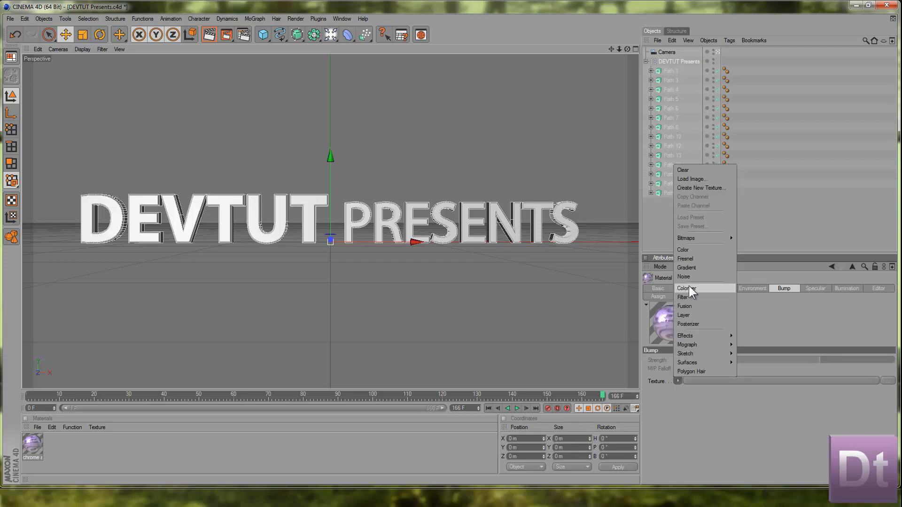
pyautogui.moveTo(697, 238)
pyautogui.click(743, 239)
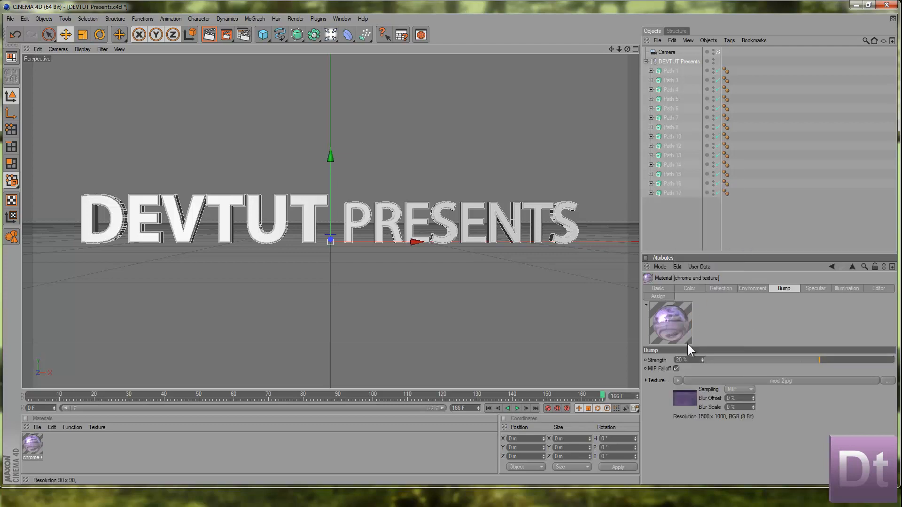
# - Set the Bump channel's strength to 10%
pyautogui.click(686, 360)
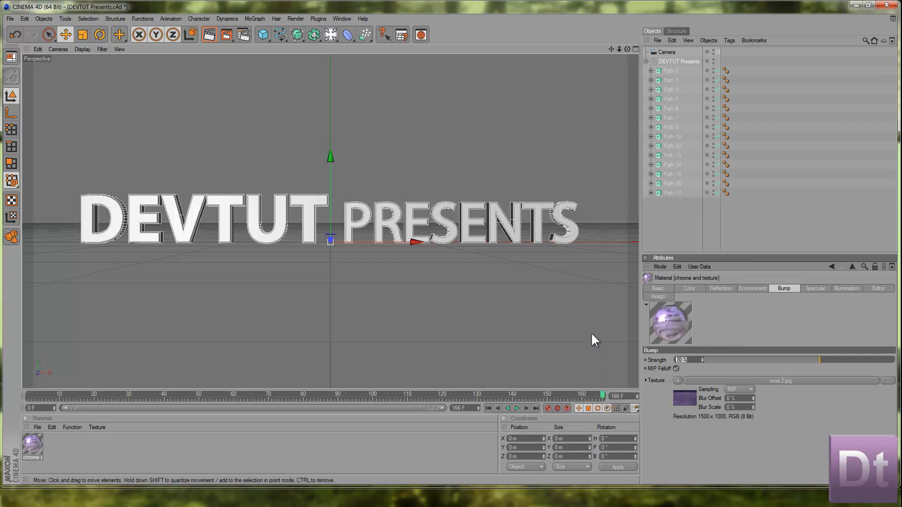
pyautogui.write('10')
pyautogui.press('Return')
# - Try the Alias 3 and None sampling modes for the bump texture and restore MIP
pyautogui.click(751, 390)
pyautogui.click(737, 443)
pyautogui.click(740, 390)
pyautogui.click(747, 399)
pyautogui.click(747, 390)
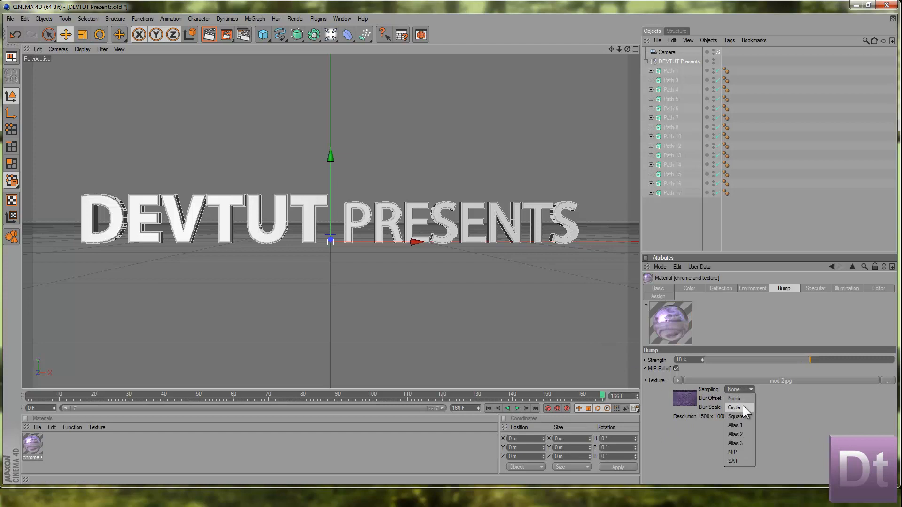
pyautogui.click(733, 452)
# - Set the bump texture's blur offset to 5% and its blur scale to 12%
pyautogui.click(740, 398)
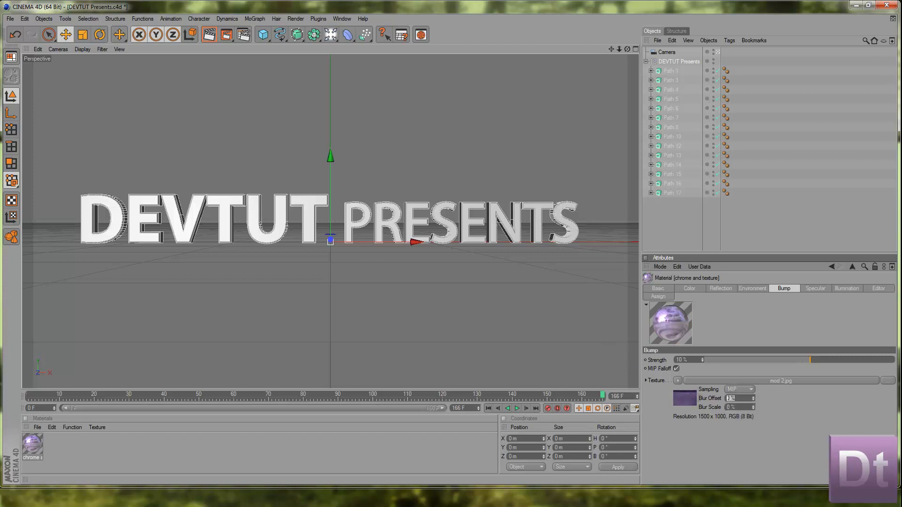
pyautogui.write('5')
pyautogui.press('Tab')
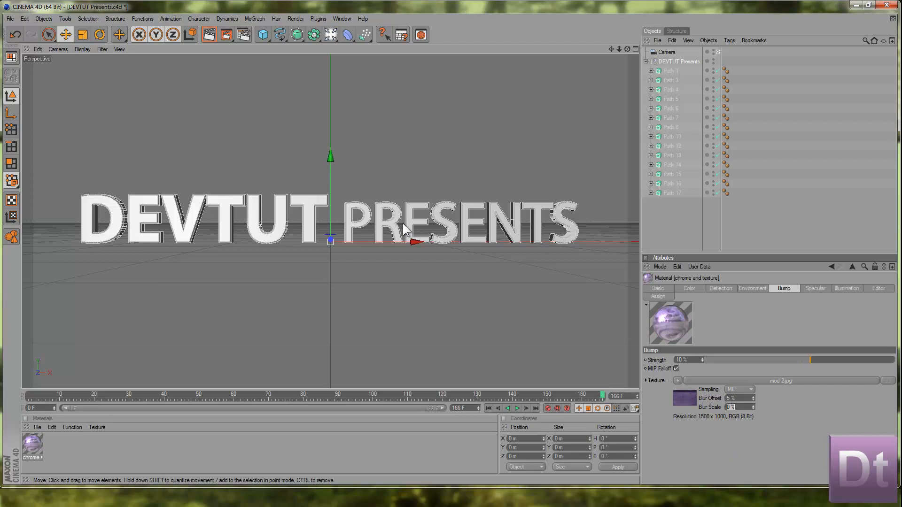
pyautogui.write('12')
pyautogui.press('Return')
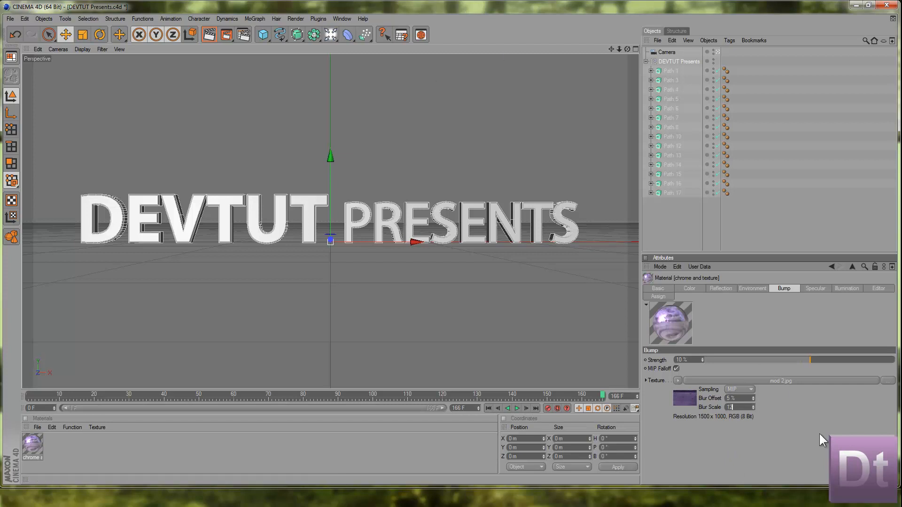
# - Review the Color and Reflection channels, and apply the chrome and texture material to the DEVTUT Presents group
pyautogui.click(702, 288)
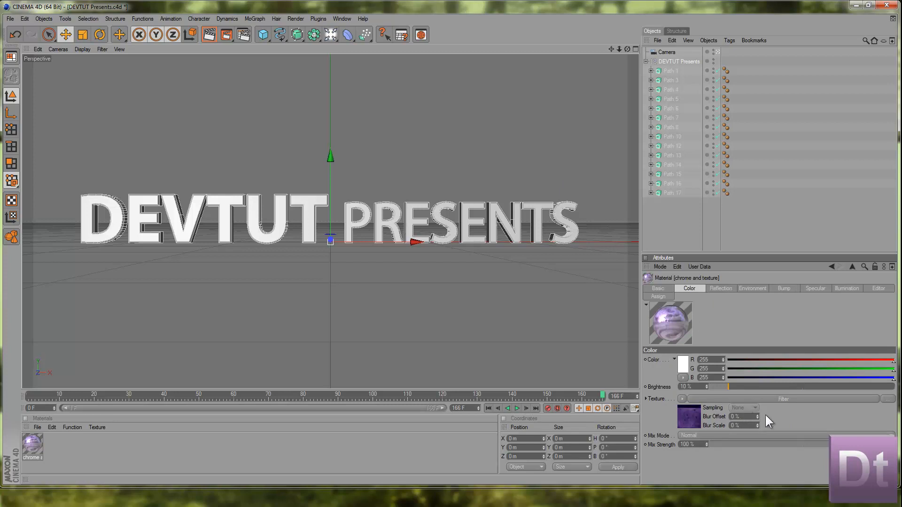
pyautogui.click(718, 290)
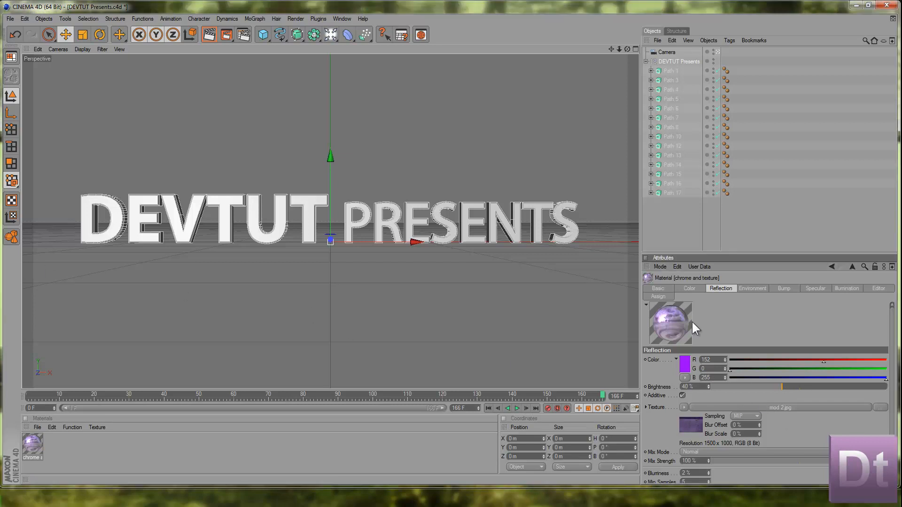
pyautogui.moveTo(24, 452); pyautogui.dragTo(697, 62)
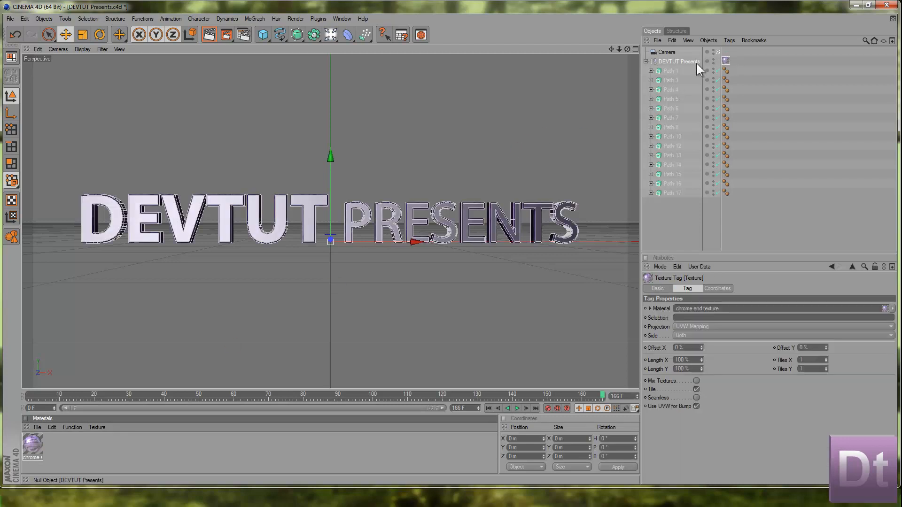
pyautogui.click(338, 323)
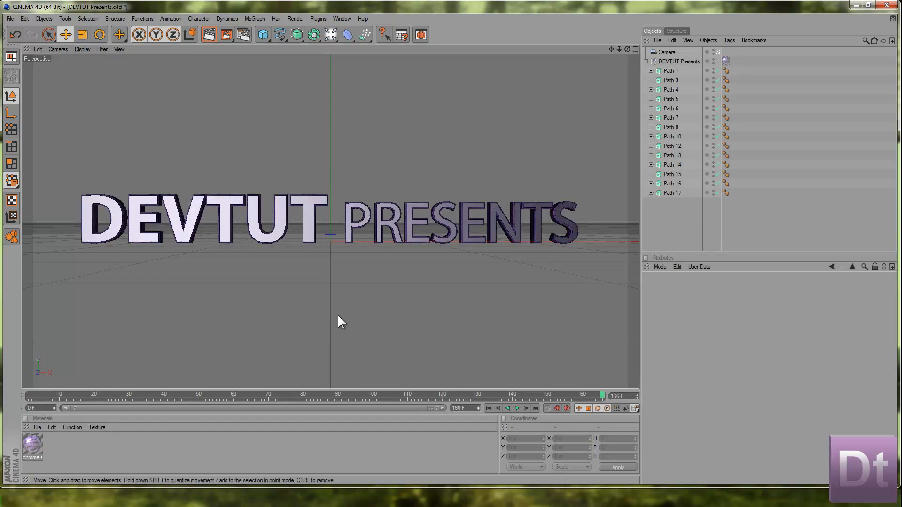
# - Render a preview of the textured text in the viewport and select the texture tag on DEVTUT Presents
pyautogui.hotkey('ctrl', 'r')
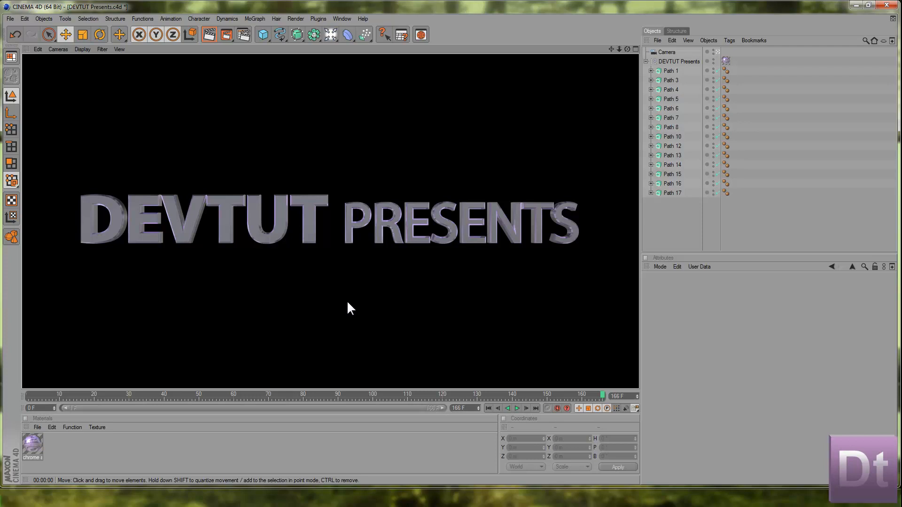
pyautogui.click(314, 306)
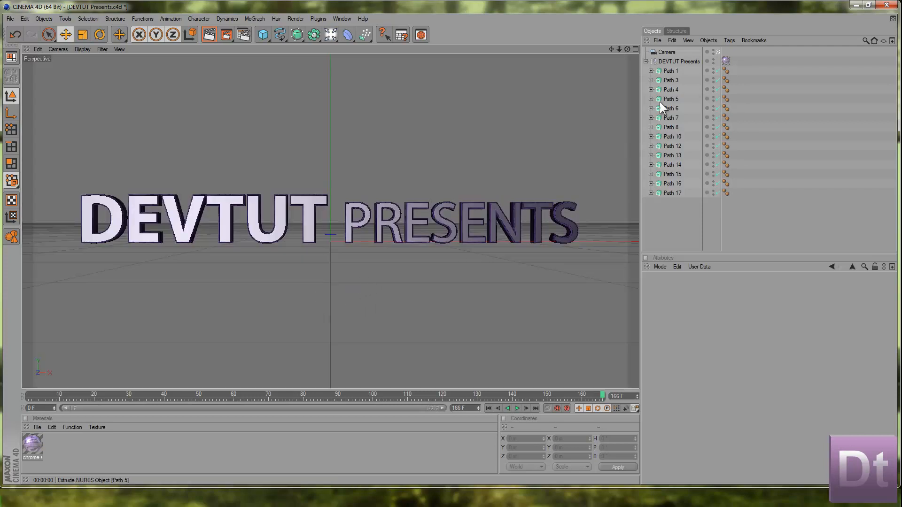
pyautogui.click(726, 61)
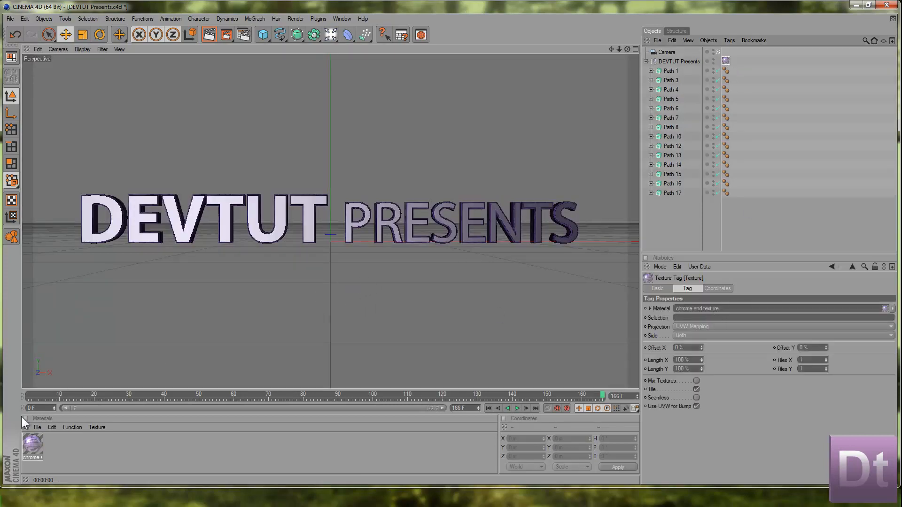
# - Set the chrome and texture material's Environment colour to a light purple, RGB 224, 123, 255
pyautogui.click(38, 447)
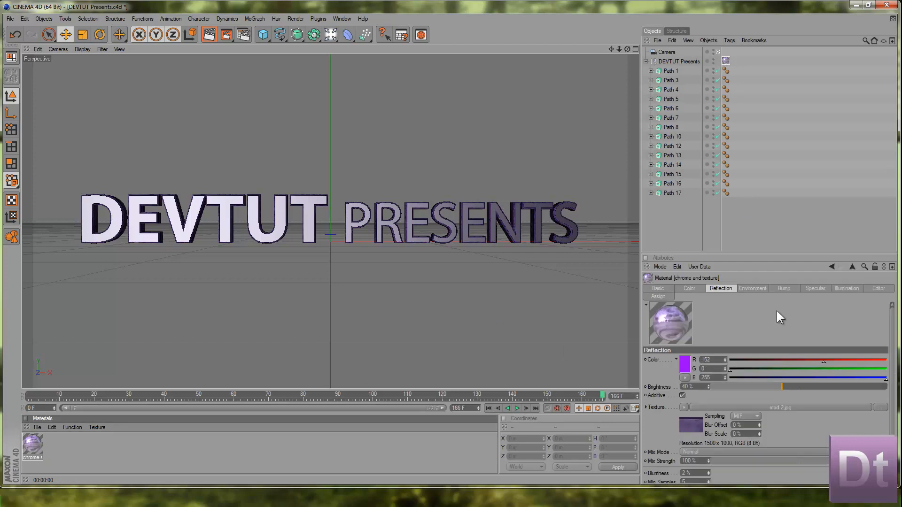
pyautogui.click(753, 288)
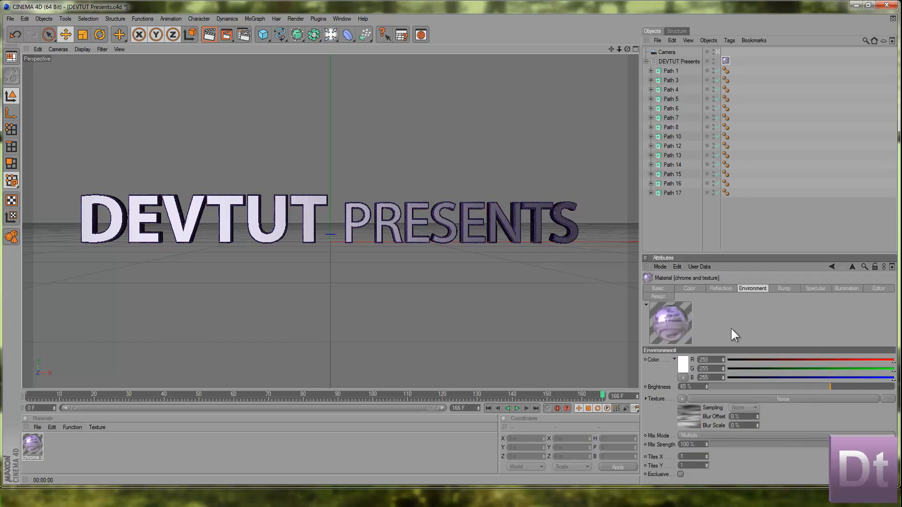
pyautogui.click(685, 366)
pyautogui.moveTo(668, 356); pyautogui.dragTo(731, 339)
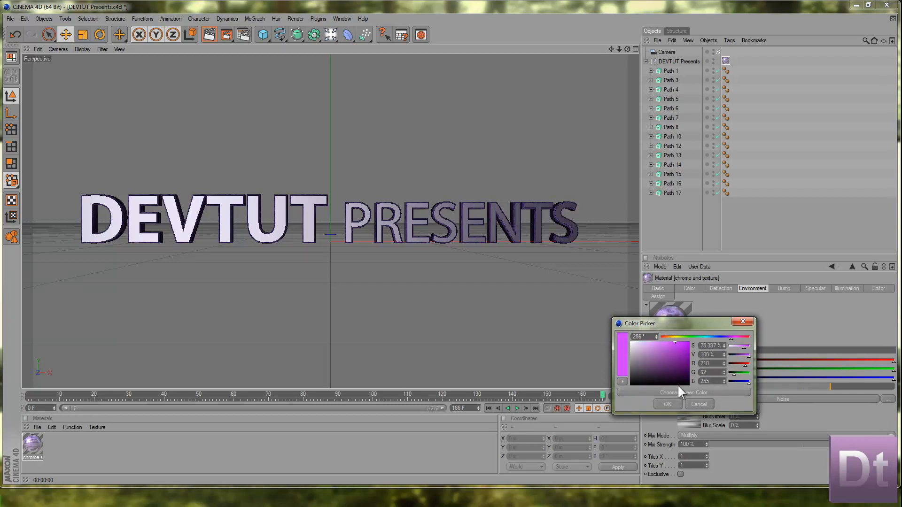
pyautogui.moveTo(678, 371); pyautogui.dragTo(663, 342)
pyautogui.click(667, 403)
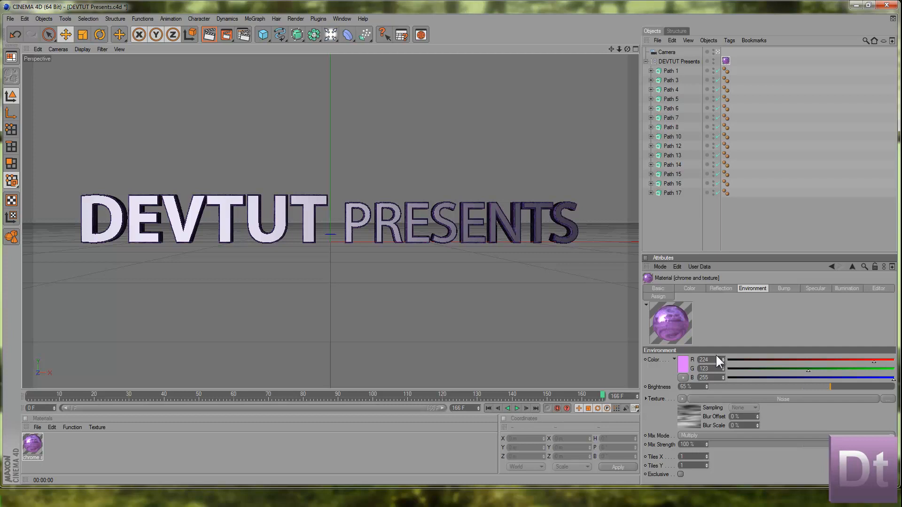
# - Replace the Noise in the Environment texture with the bitmap mod 2.jpg and render a preview of the text
pyautogui.click(680, 398)
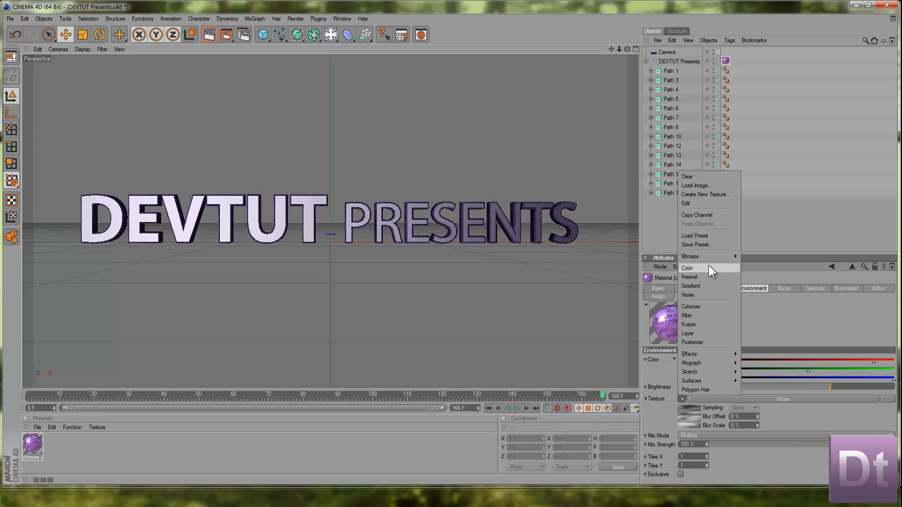
pyautogui.moveTo(717, 258)
pyautogui.click(759, 257)
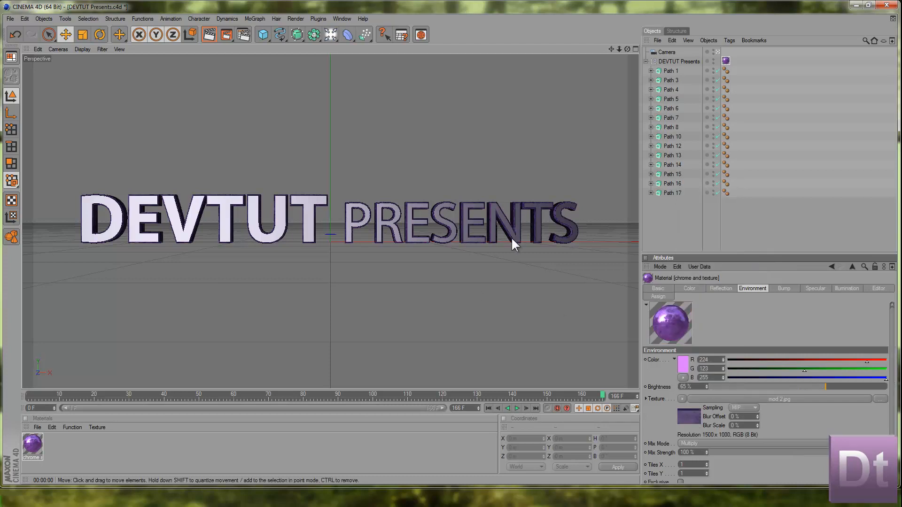
pyautogui.hotkey('ctrl', 'r')
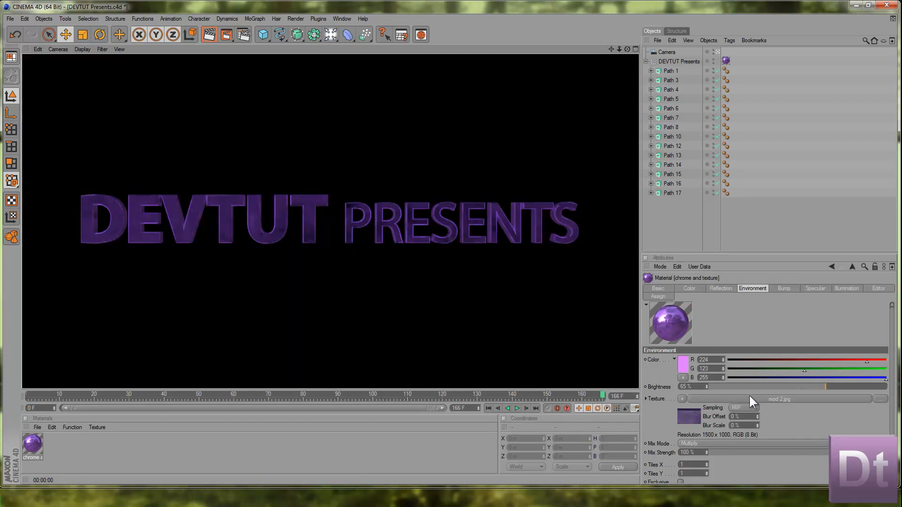
# - Set the Environment texture's sampling to SAT and start a viewport preview render
pyautogui.click(750, 407)
pyautogui.click(744, 478)
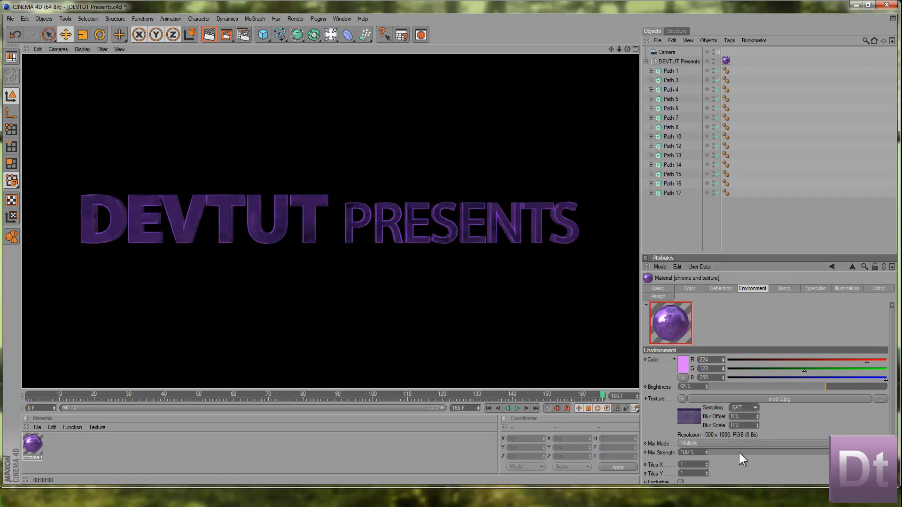
pyautogui.hotkey('ctrl', 'r')
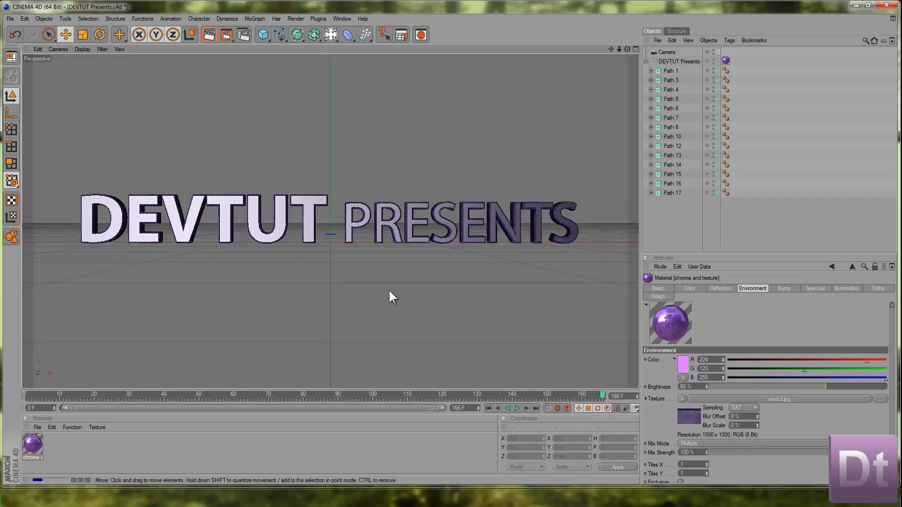
pyautogui.click(393, 287)
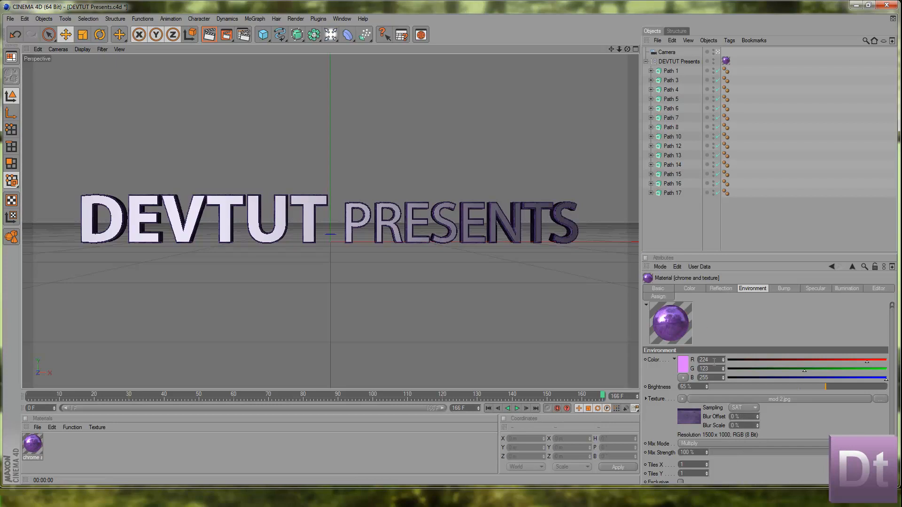
# - Set the Environment colour to white, RGB 255, 255, 255, and render a preview of the text
pyautogui.click(681, 369)
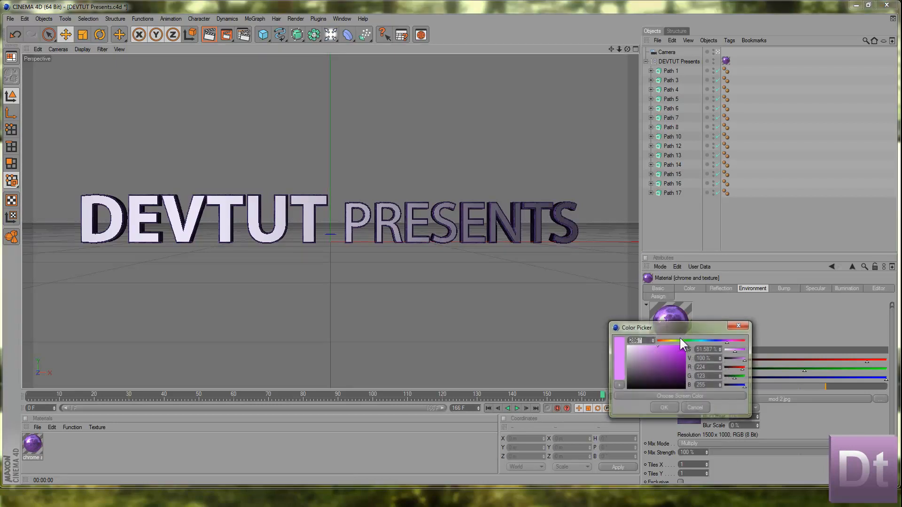
pyautogui.click(664, 408)
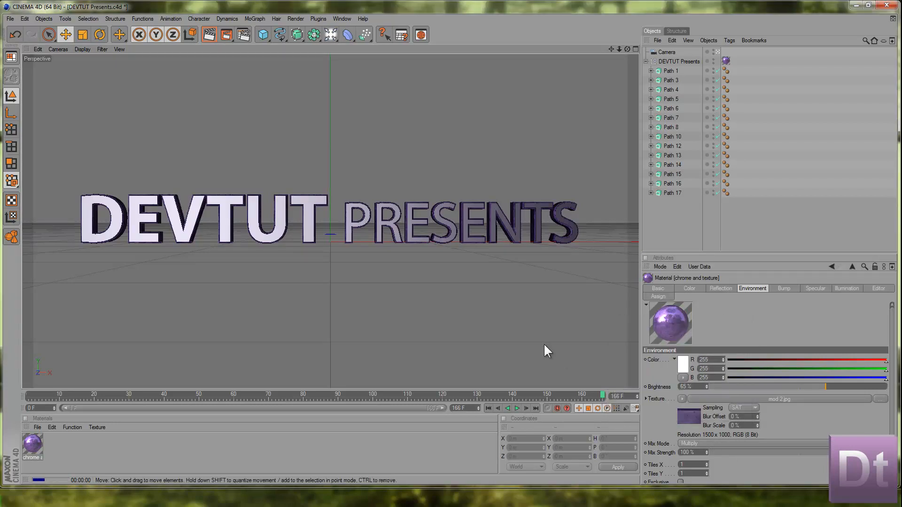
pyautogui.hotkey('ctrl', 'r')
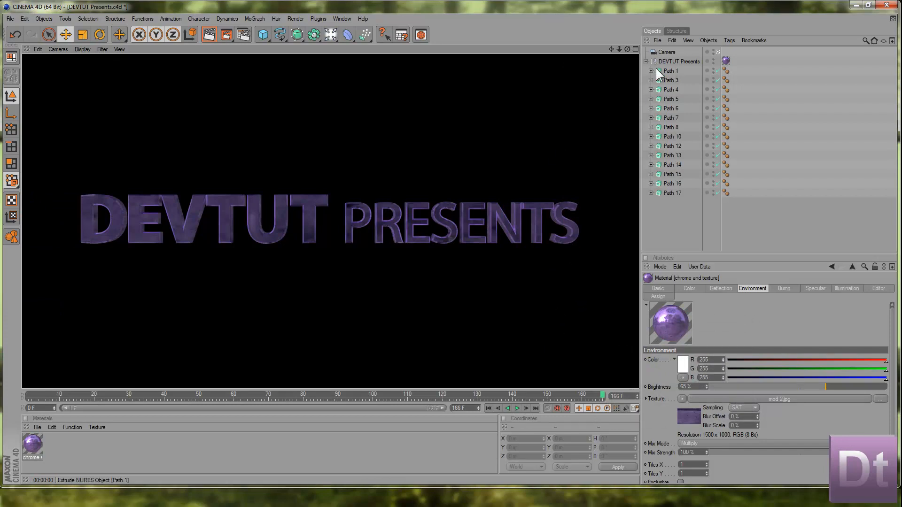
# - Leave the camera view, render a preview of the text from an angle, and return to the Camera's view
pyautogui.click(718, 52)
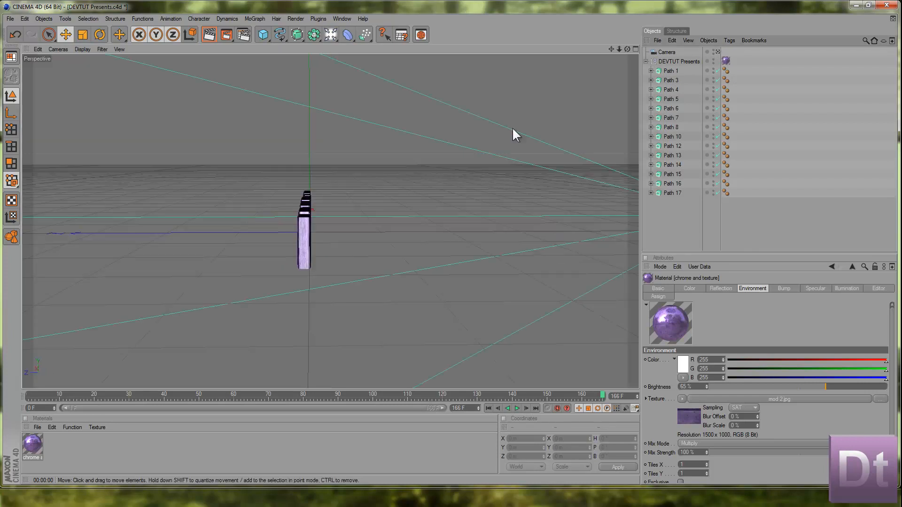
pyautogui.moveTo(627, 49); pyautogui.dragTo(451, 239)
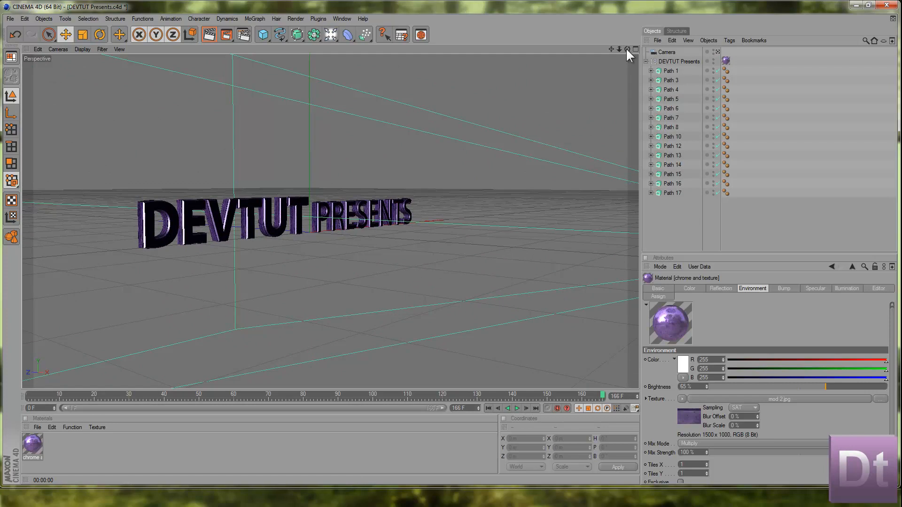
pyautogui.hotkey('ctrl', 'r')
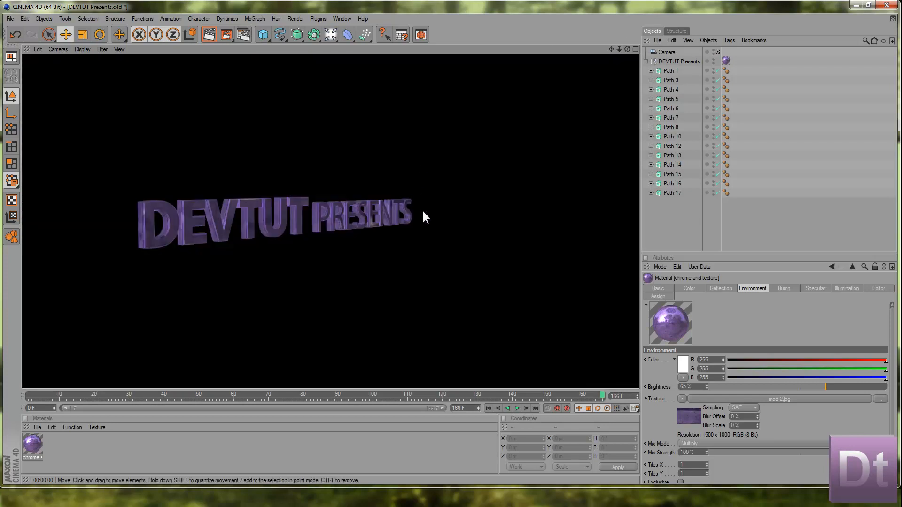
pyautogui.click(534, 91)
pyautogui.click(720, 52)
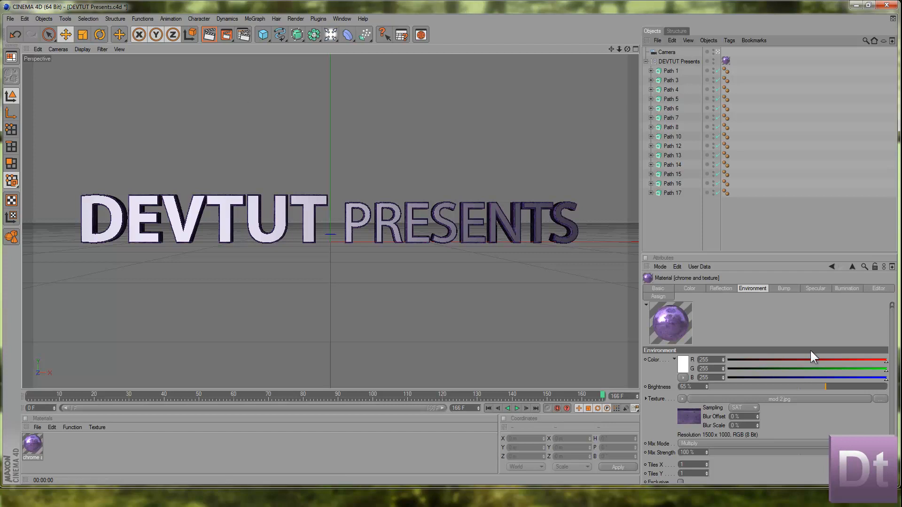
# - Render the animation to the Picture Viewer, overwriting the existing DevTut Presents.mov file
pyautogui.click(809, 324)
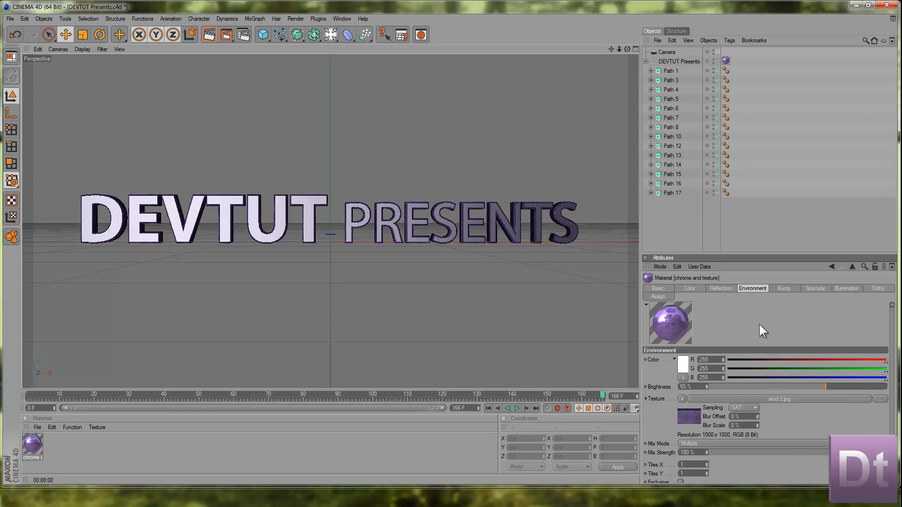
pyautogui.click(228, 33)
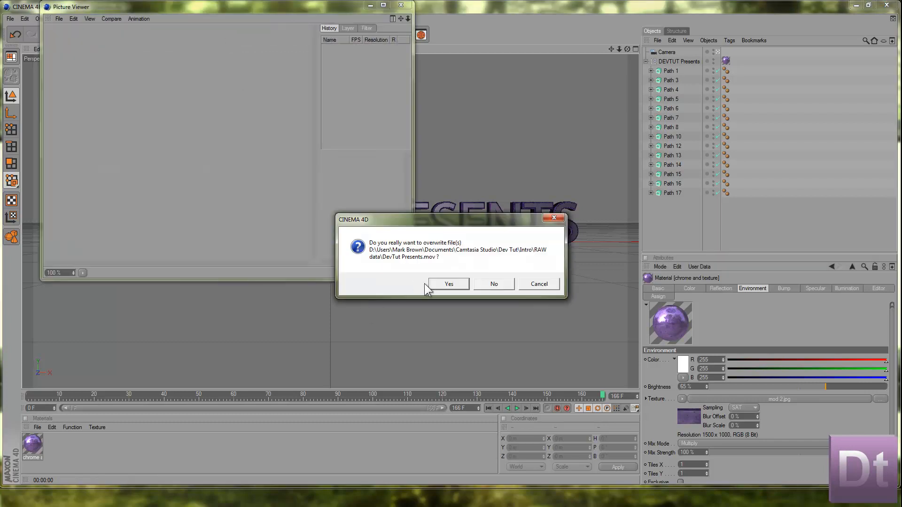
pyautogui.click(447, 285)
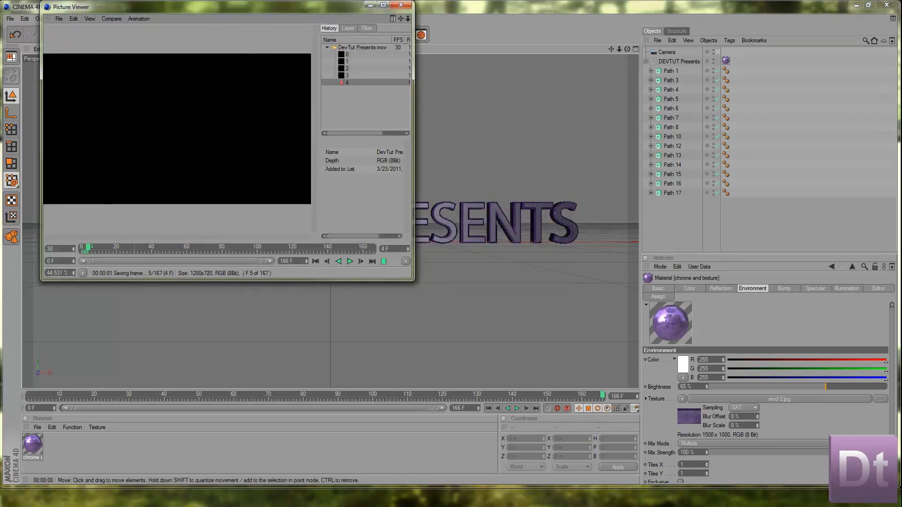